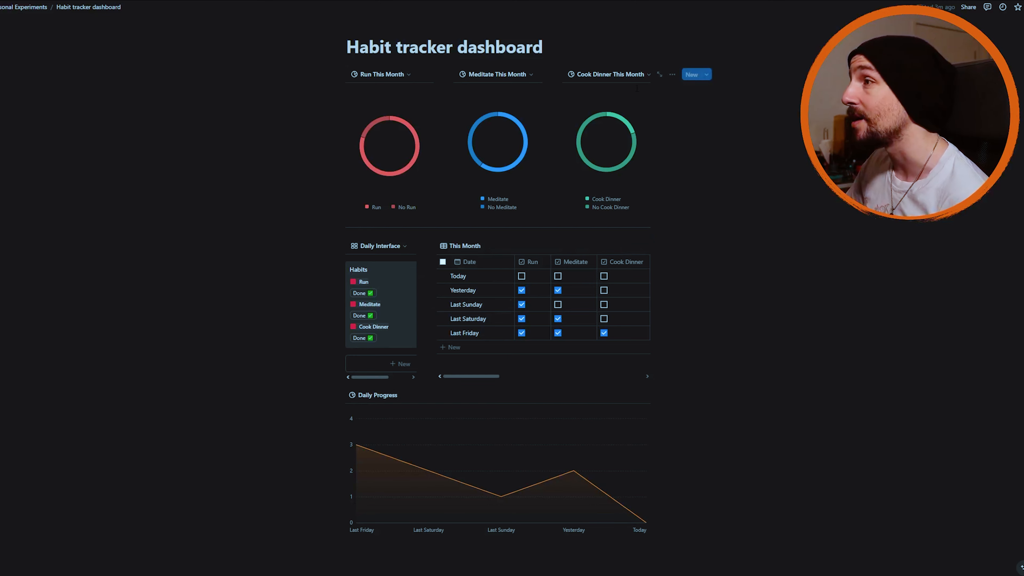
- Open the Habits database and inspect the Date property's options and the date set in the Today row
left_click(4, 3)
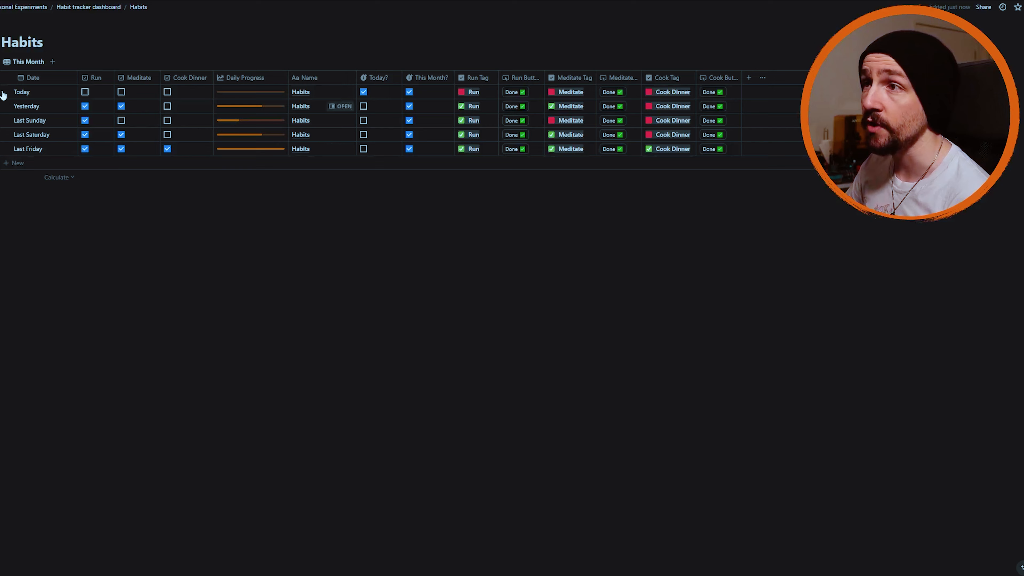
left_click(47, 80)
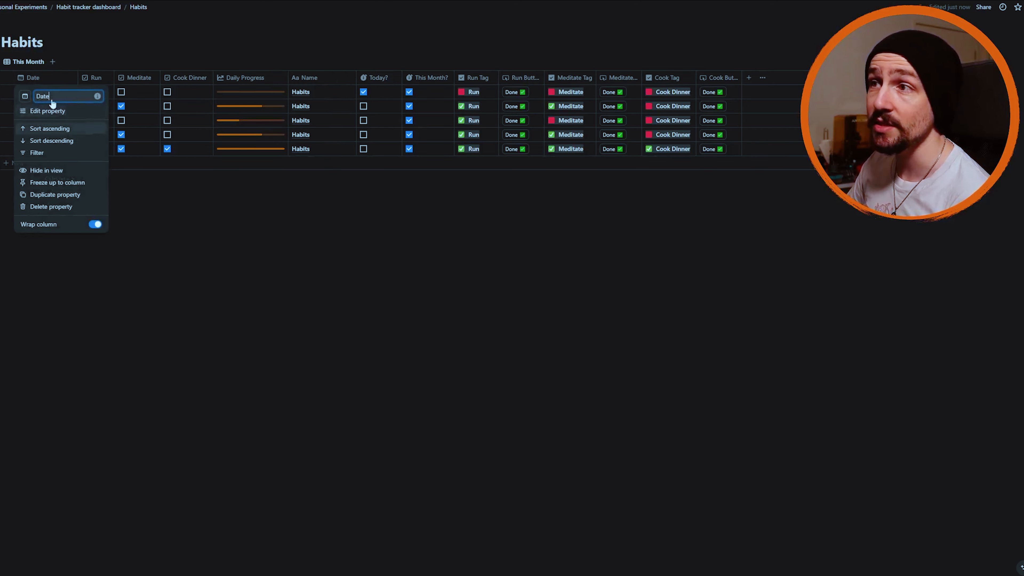
left_click(184, 286)
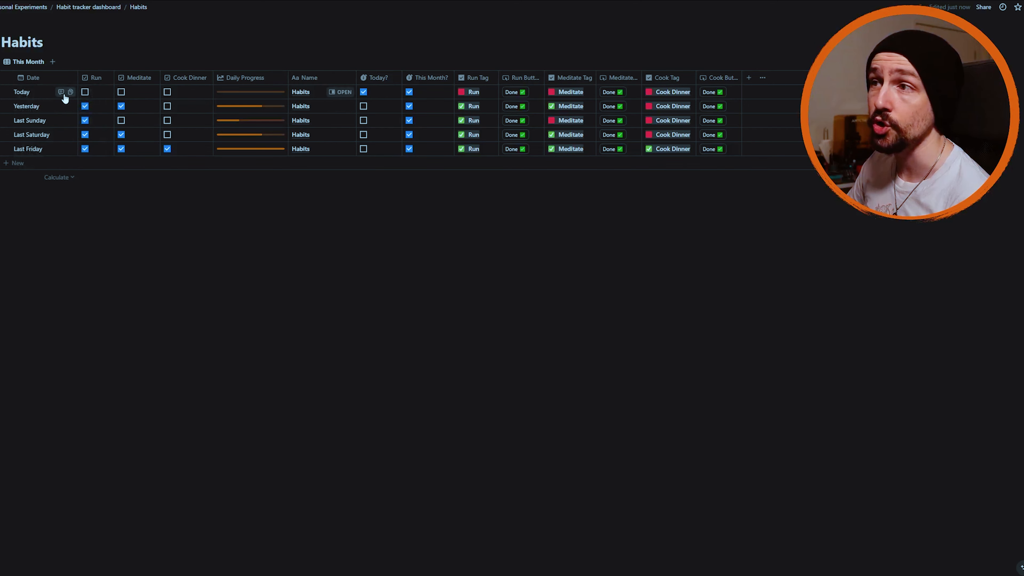
left_click(39, 93)
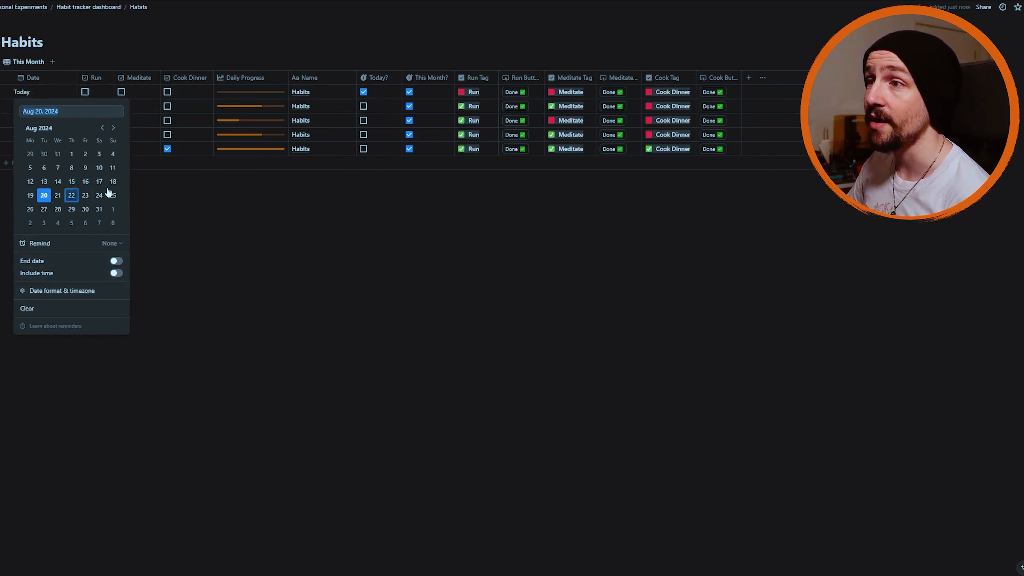
left_click(209, 257)
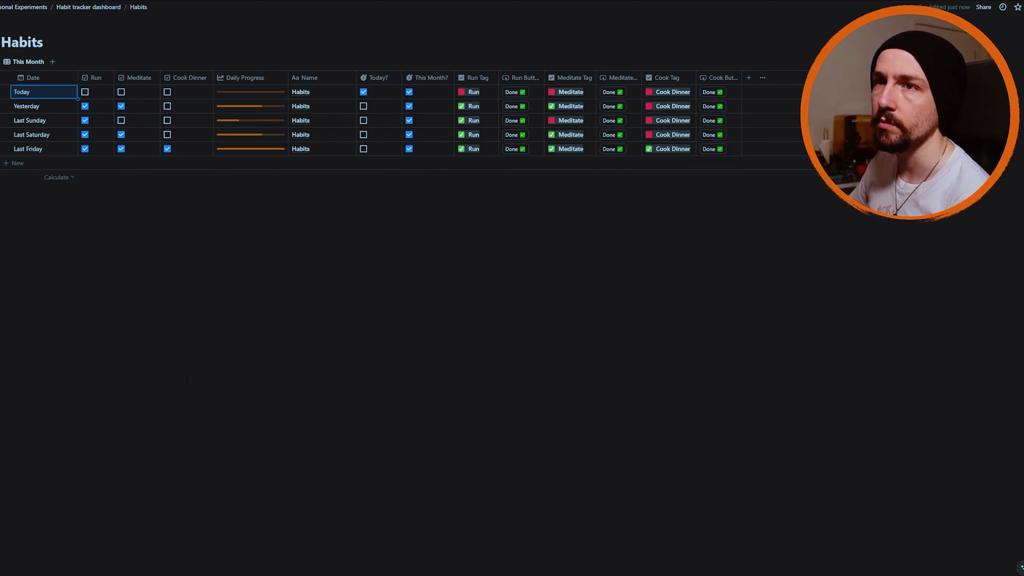
- Open the Daily Progress formula and highlight the Run.toNumber() term, the round() part and the whole expression, then close it
left_click(263, 135)
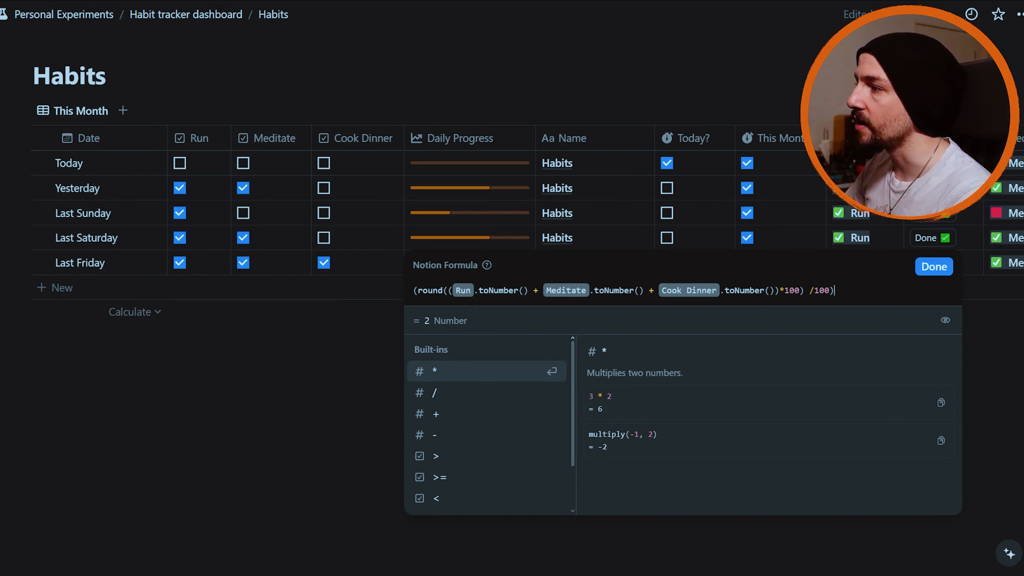
left_click_drag(455, 292, 527, 291)
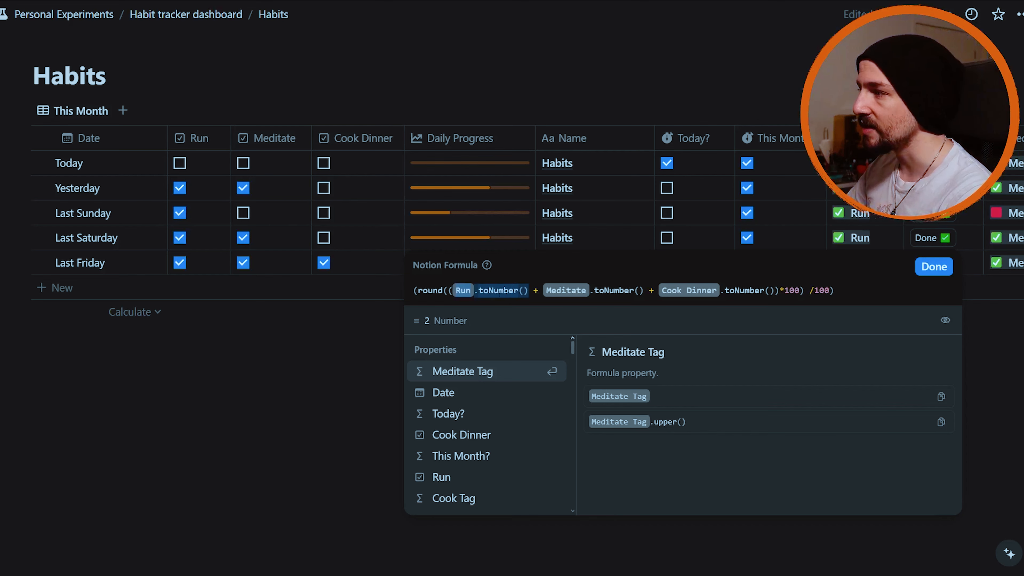
left_click(609, 291)
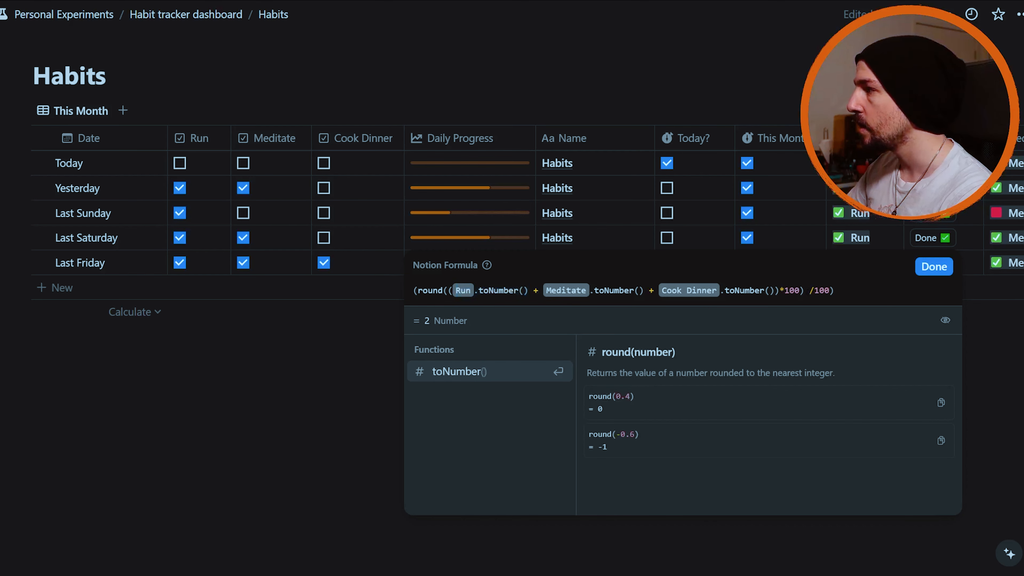
left_click_drag(805, 291, 419, 292)
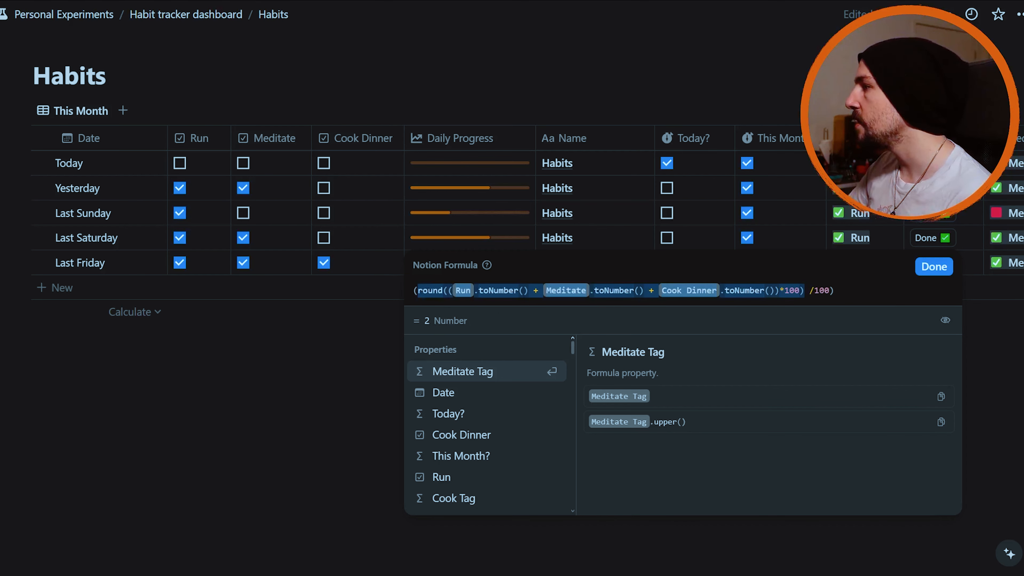
left_click_drag(835, 291, 413, 290)
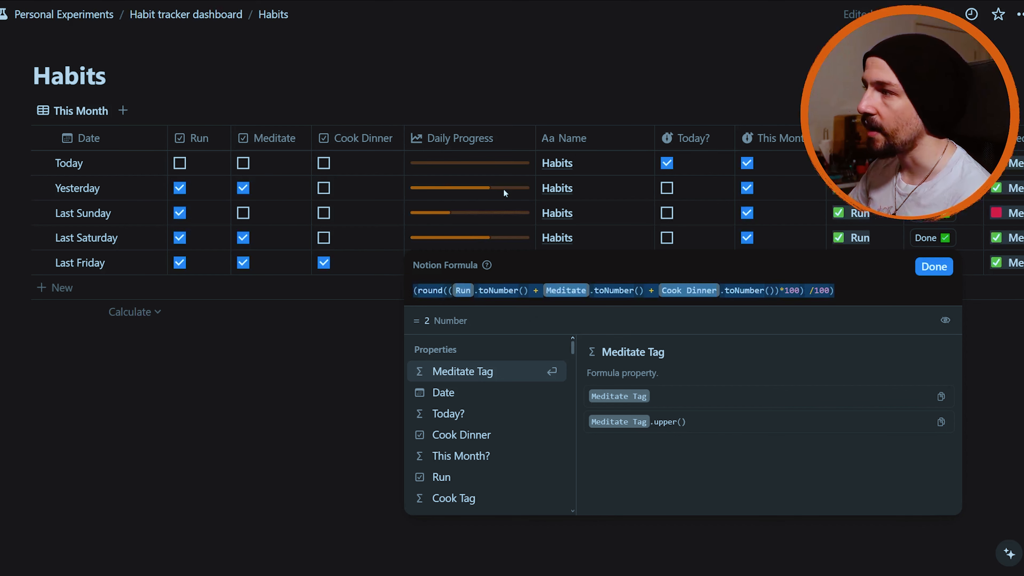
left_click(230, 202)
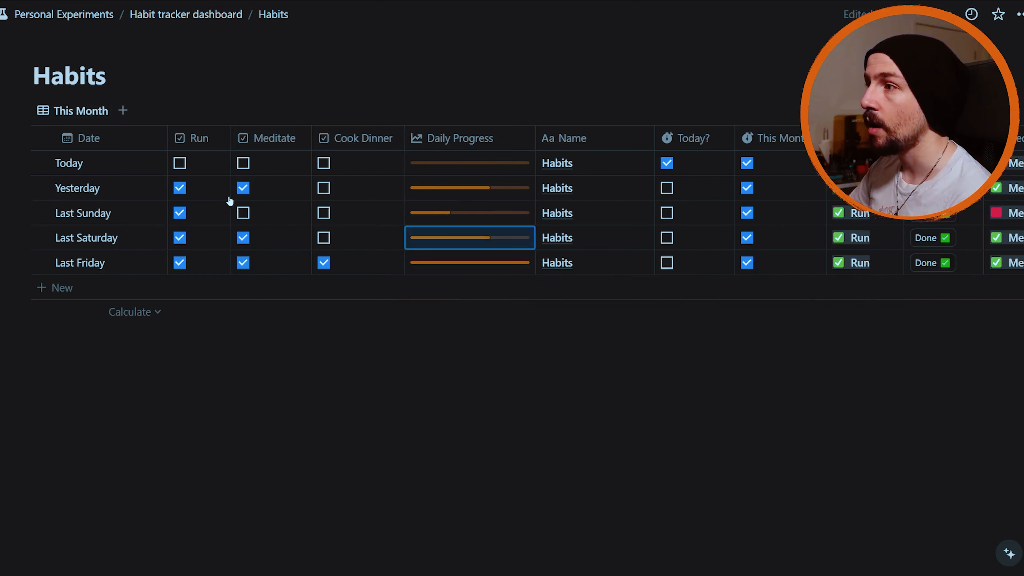
- Check the Daily Progress bar values for the Yesterday, Last Sunday and Last Friday rows
mouse_move(483, 194)
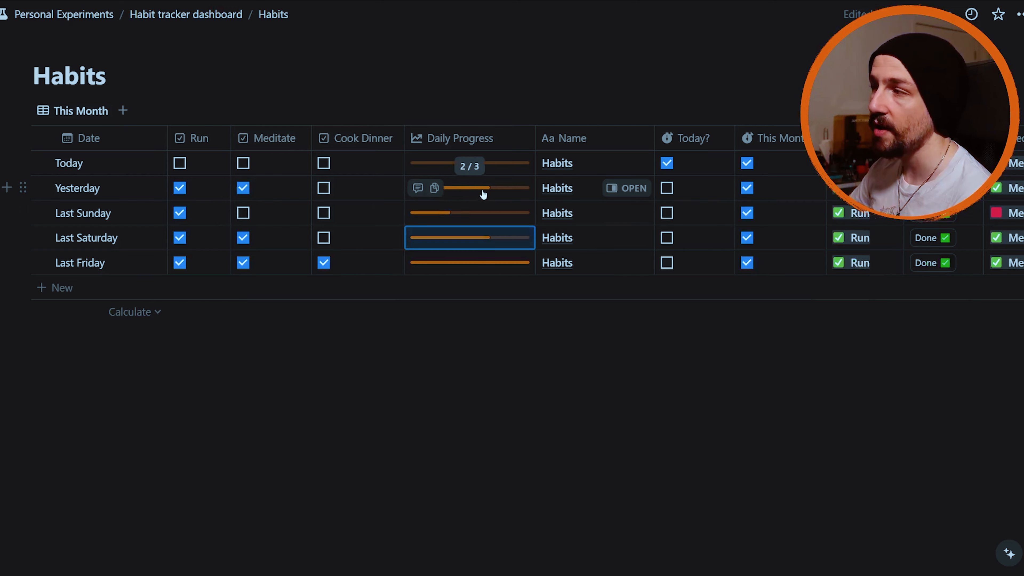
mouse_move(503, 219)
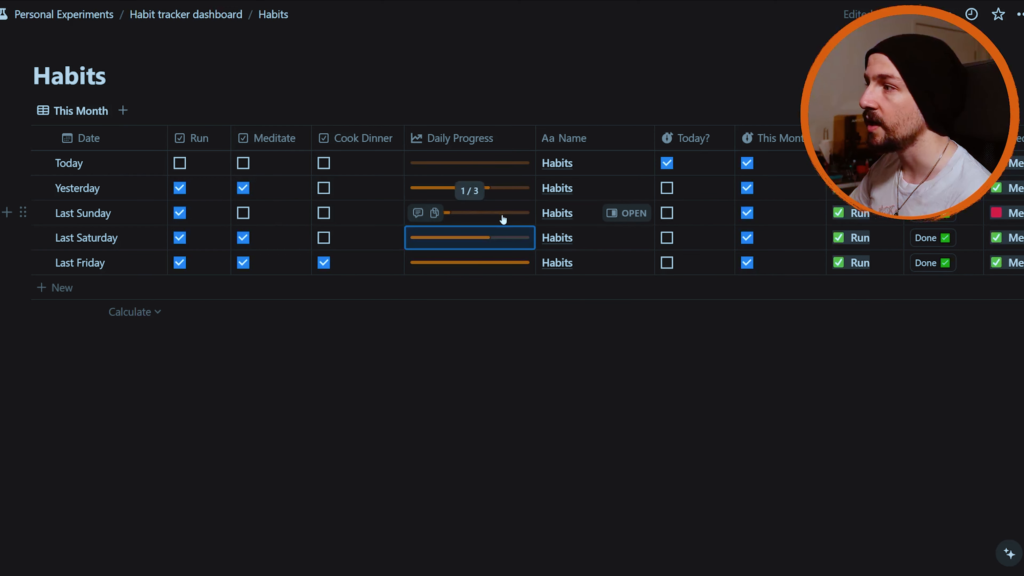
mouse_move(504, 263)
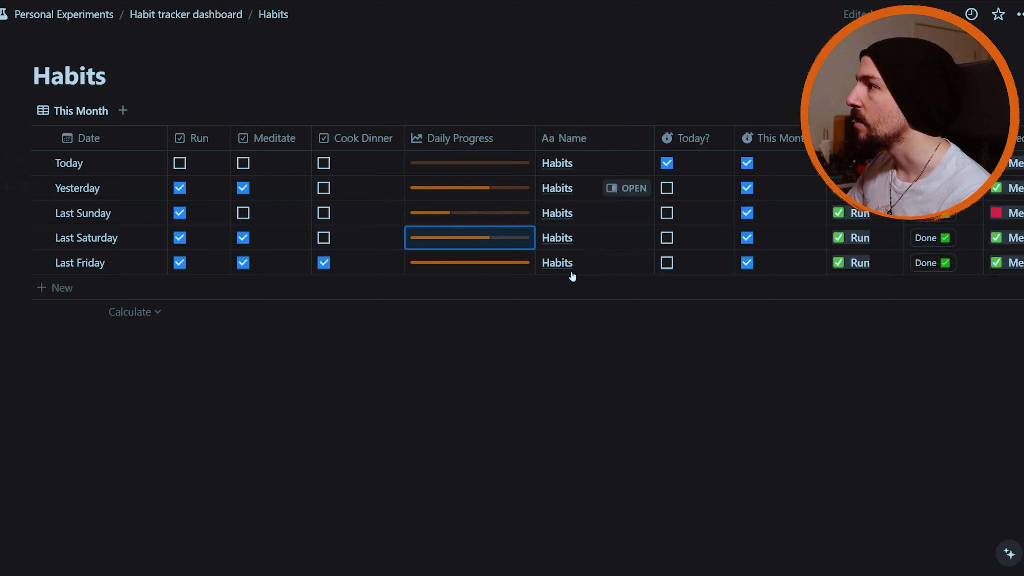
mouse_move(623, 321)
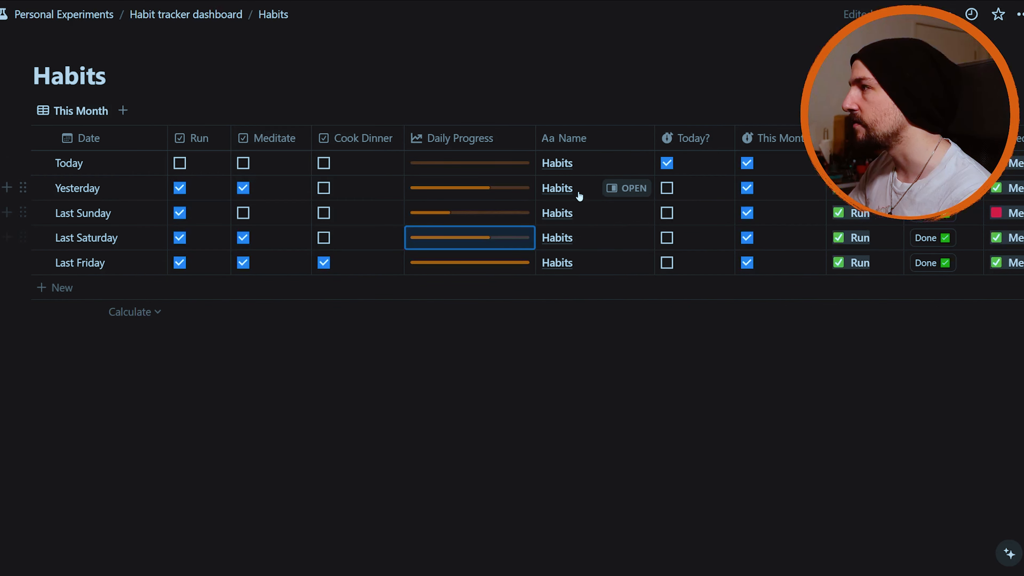
- Examine the Today? property's formula, highlighting formatDate(Date), the "YYYYMMDD" format and the toNumber() conversion, and close its settings
scroll(649, 222, "right", 2)
scroll(641, 232, "right", 6)
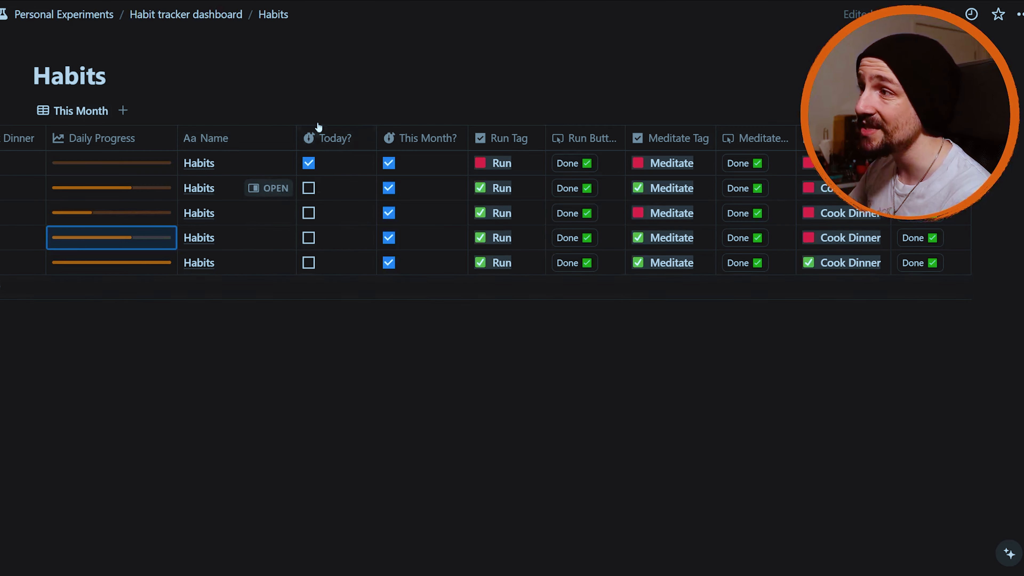
left_click(333, 139)
left_click(355, 198)
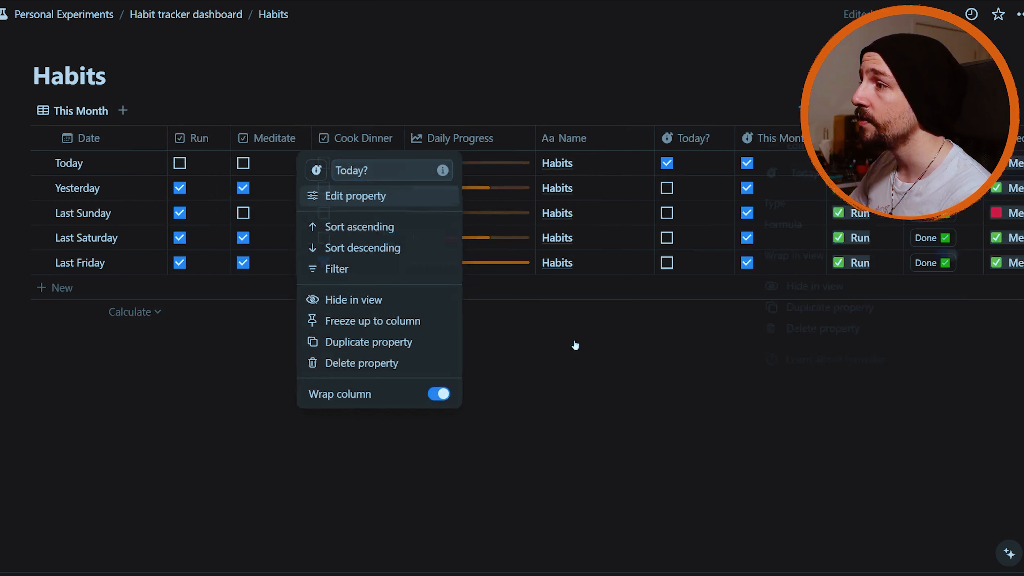
left_click(882, 234)
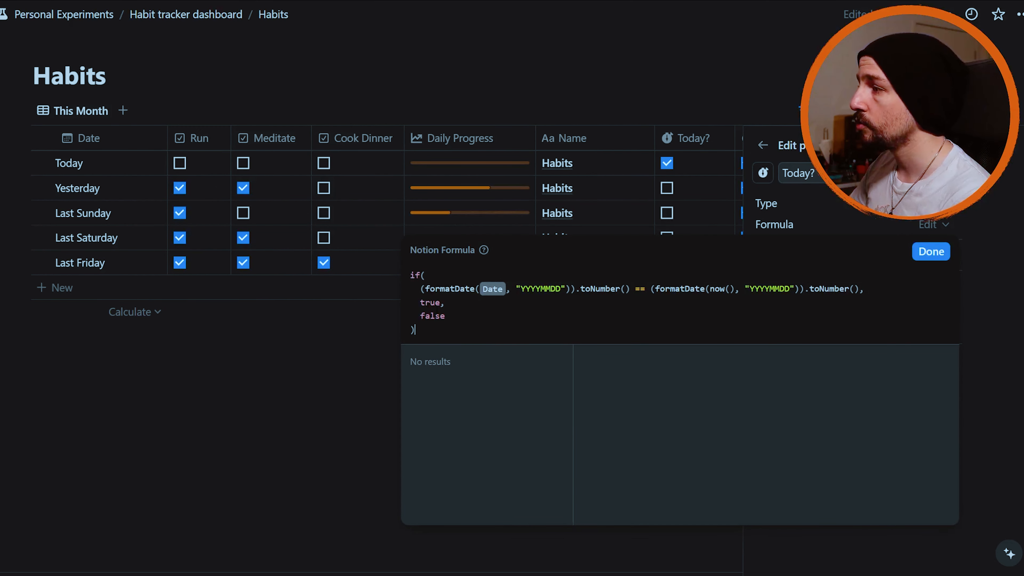
left_click_drag(425, 289, 506, 289)
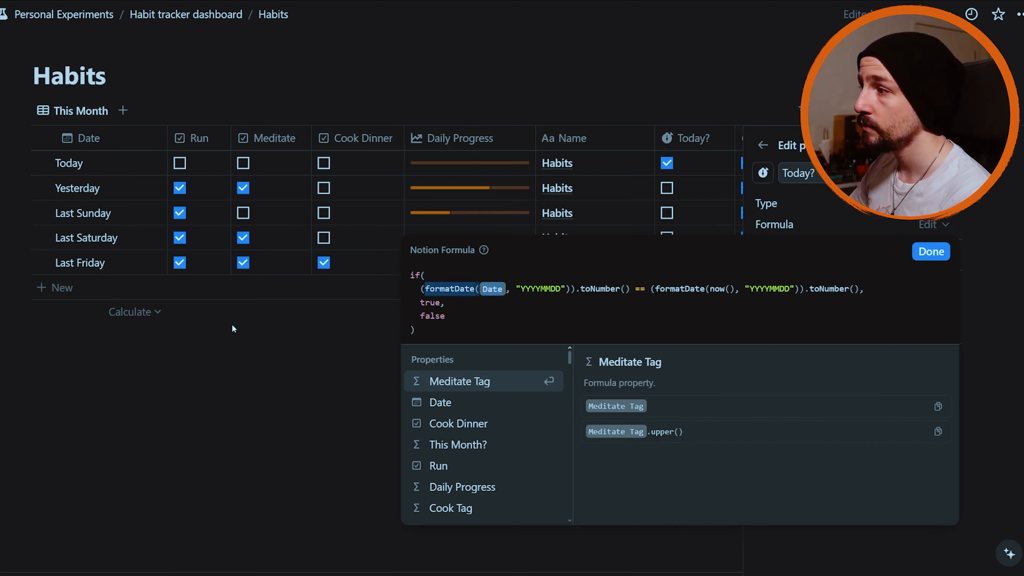
left_click_drag(516, 289, 566, 289)
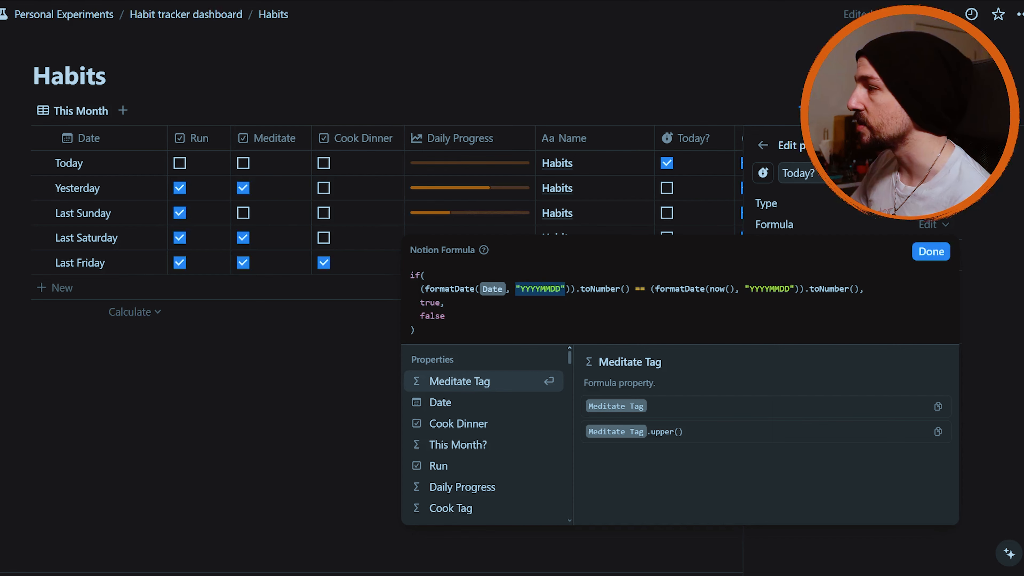
left_click_drag(576, 289, 630, 289)
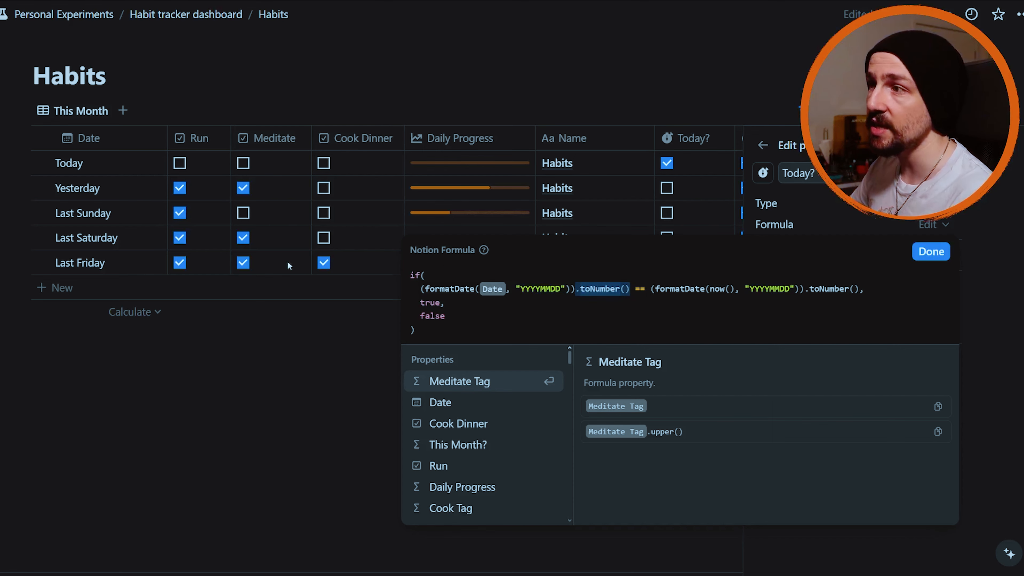
key("Down")
key("Down")
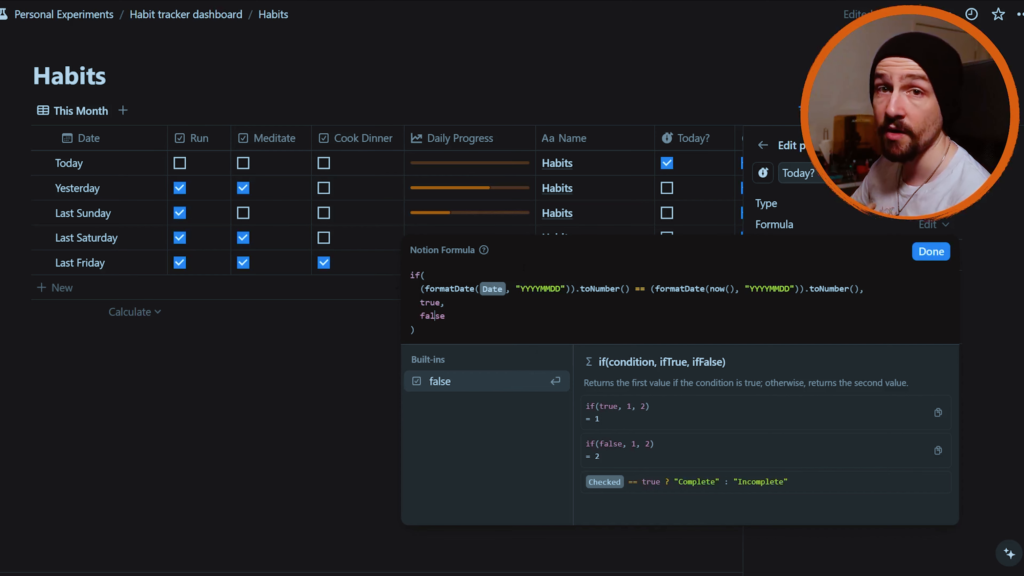
left_click(387, 358)
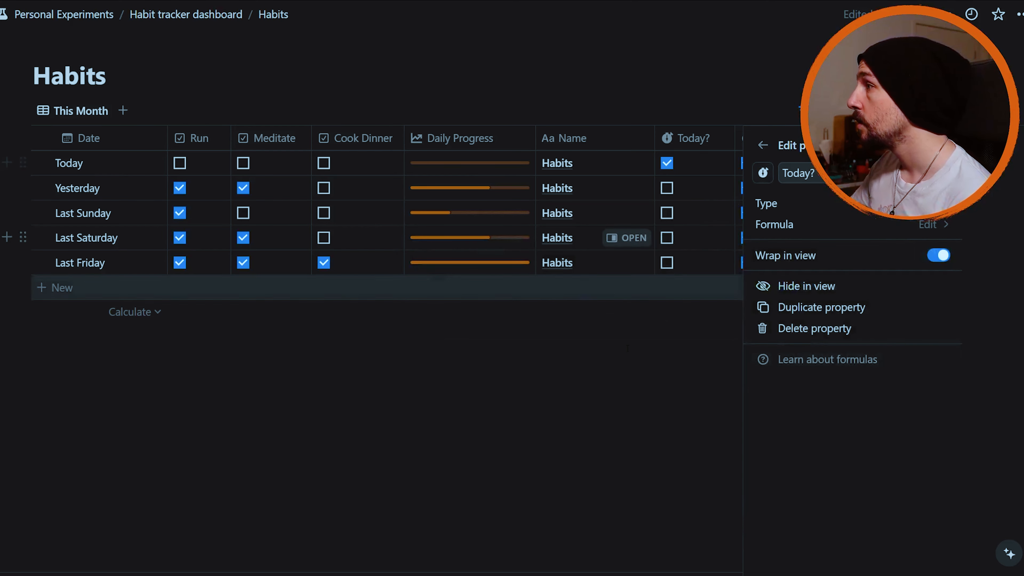
key("Escape")
- Examine the "YYYYMM" date format in the This Month? property's formula and close its settings
left_click(769, 139)
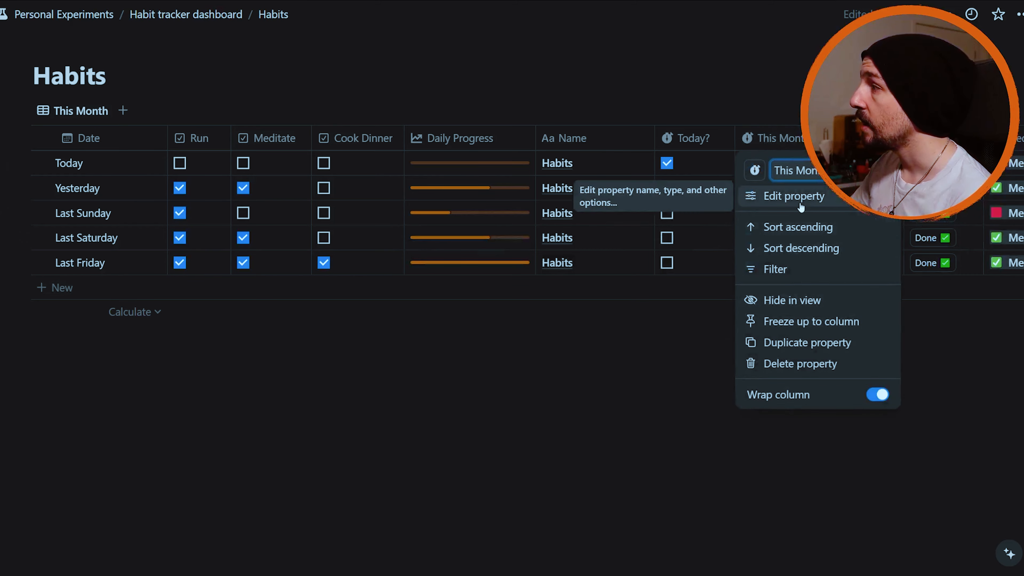
left_click(762, 197)
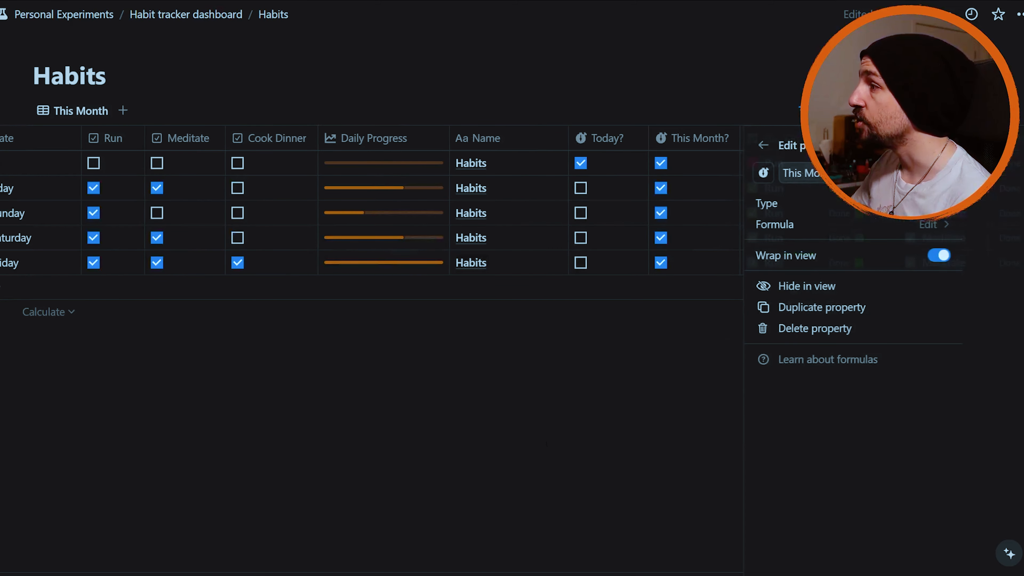
left_click(848, 221)
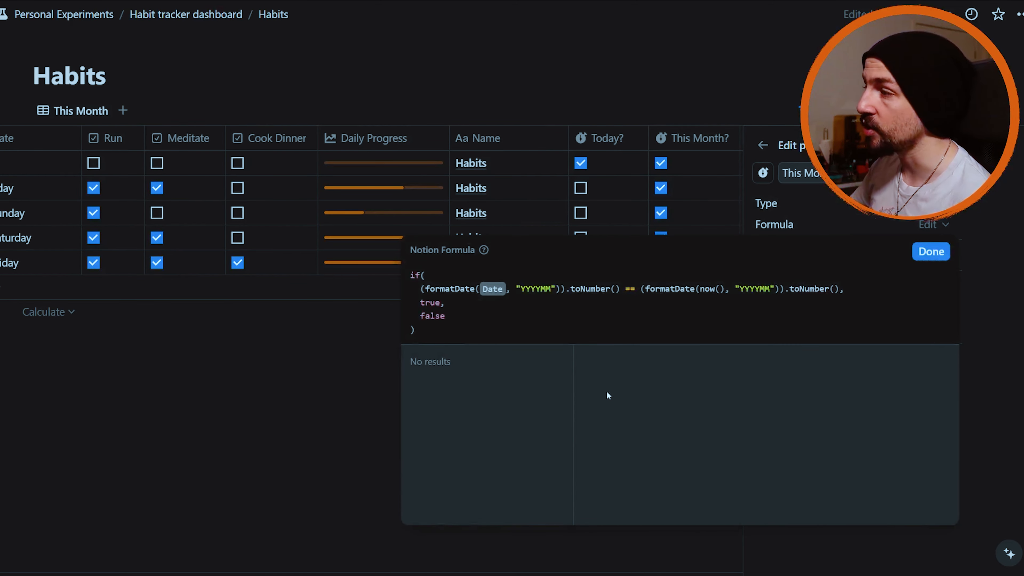
left_click(550, 289)
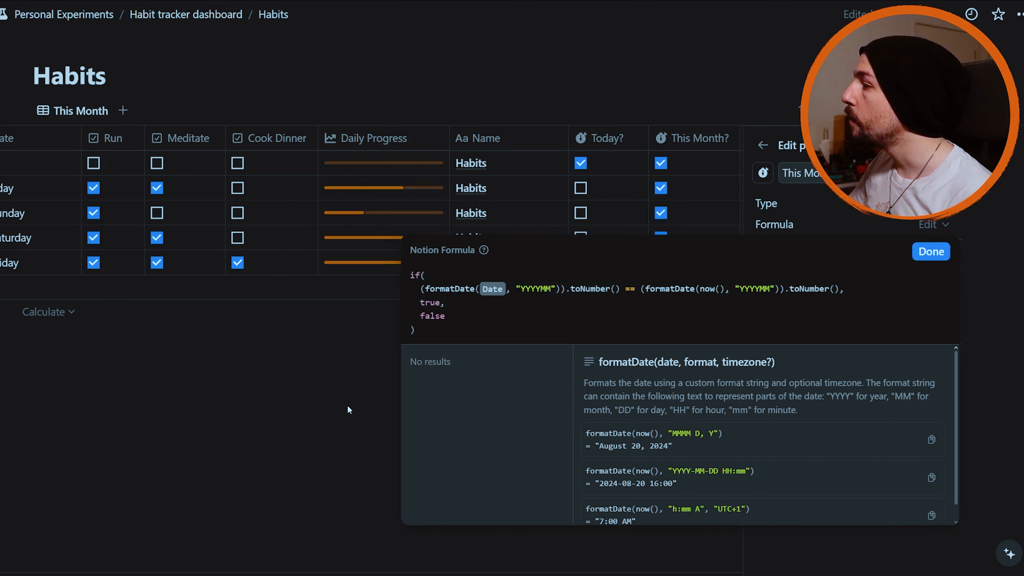
left_click(931, 252)
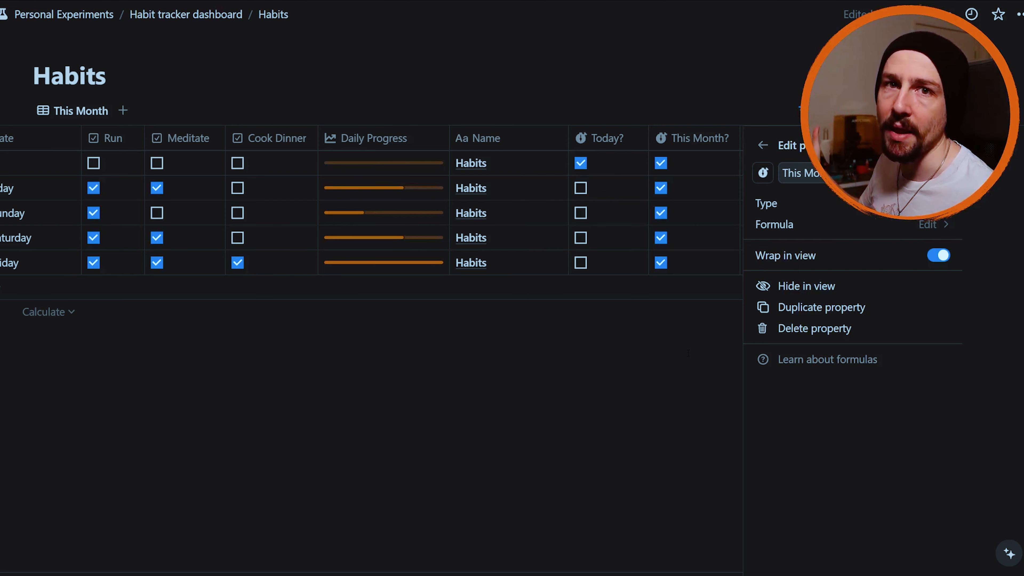
left_click(685, 372)
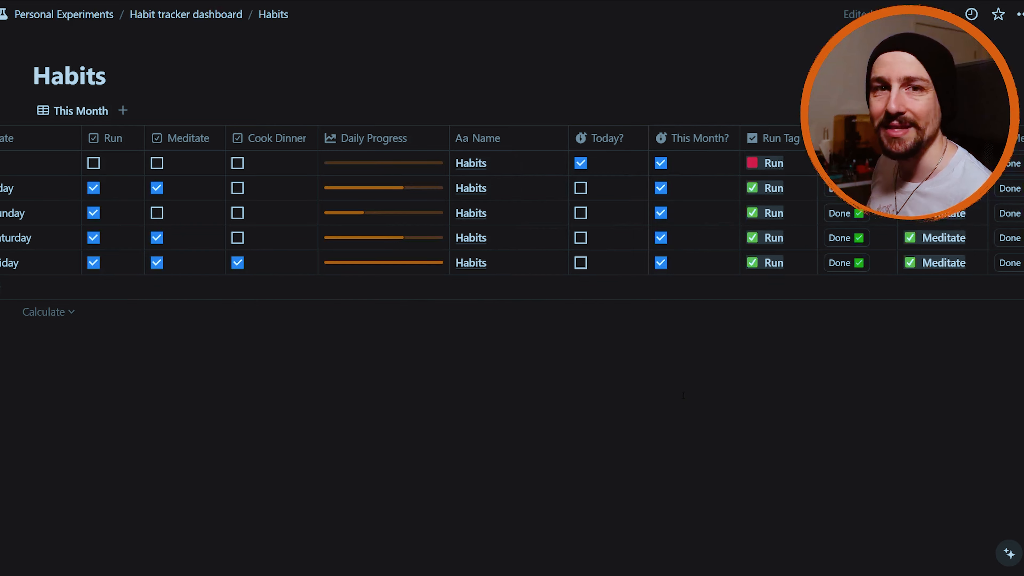
- Return to the Habit tracker dashboard and mark today's Run habit as done on the Daily Interface card
scroll(403, 226, "right", 5)
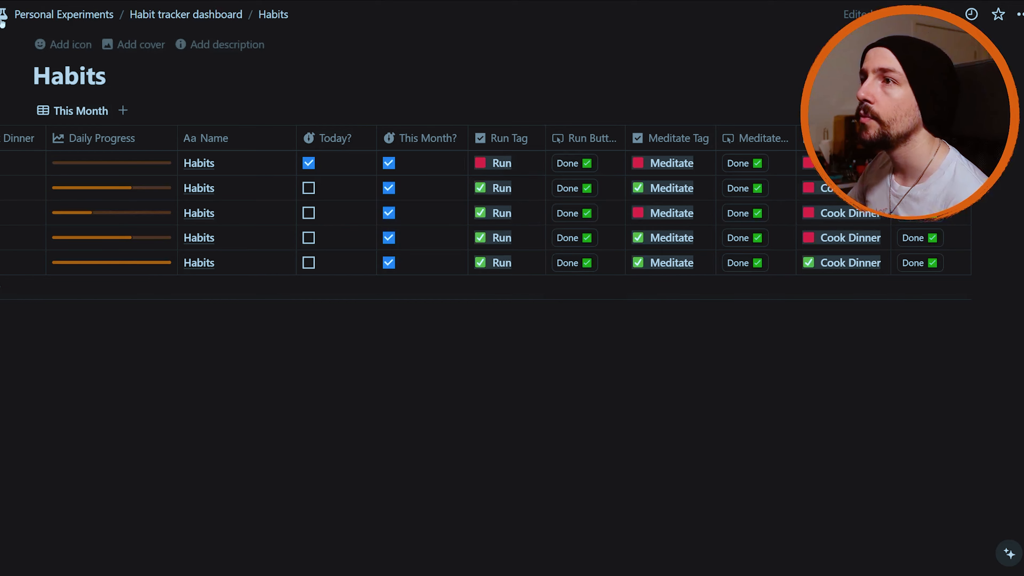
left_click(186, 15)
scroll(385, 334, "down", 8)
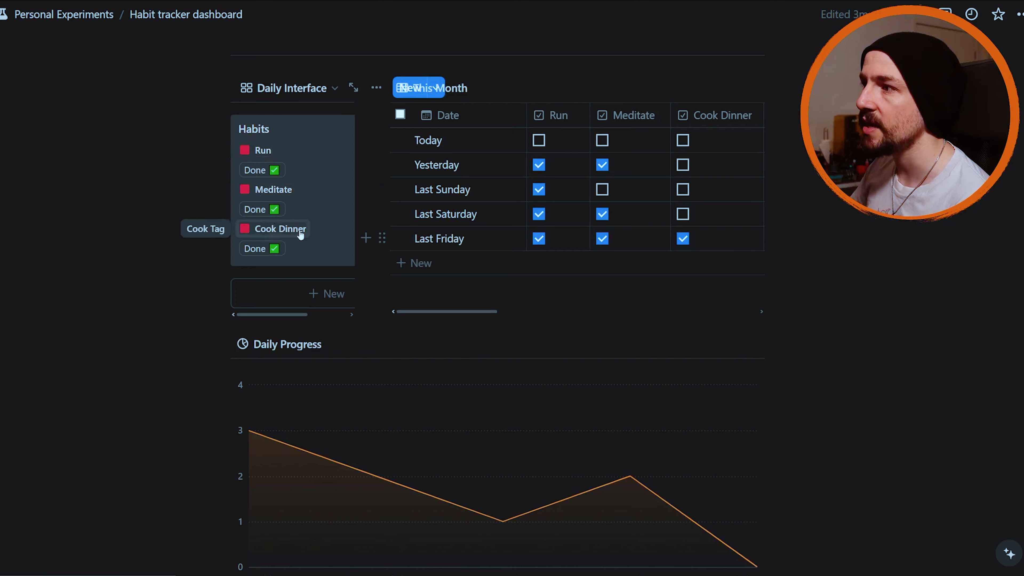
scroll(274, 195, "up", 1)
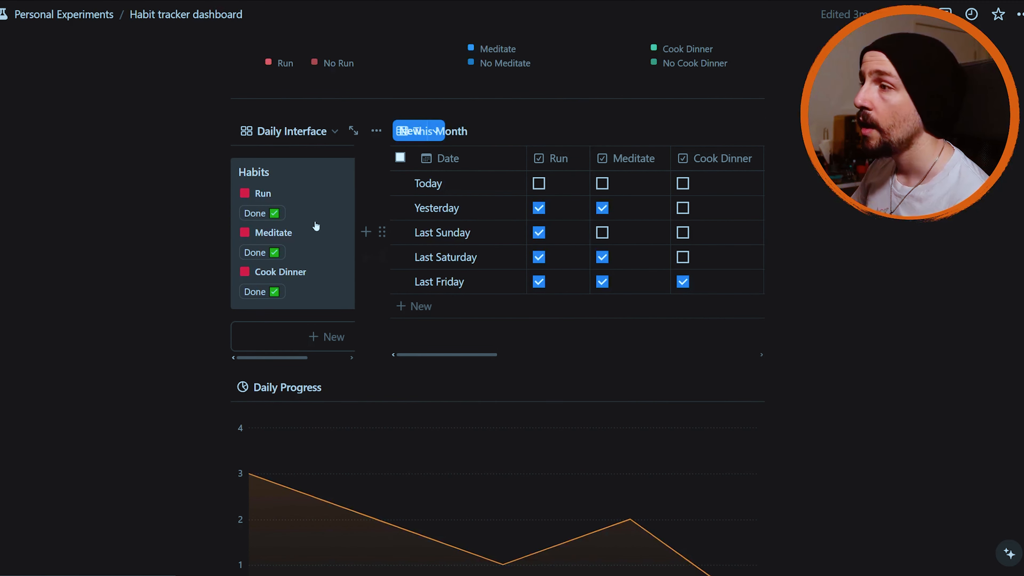
left_click(262, 214)
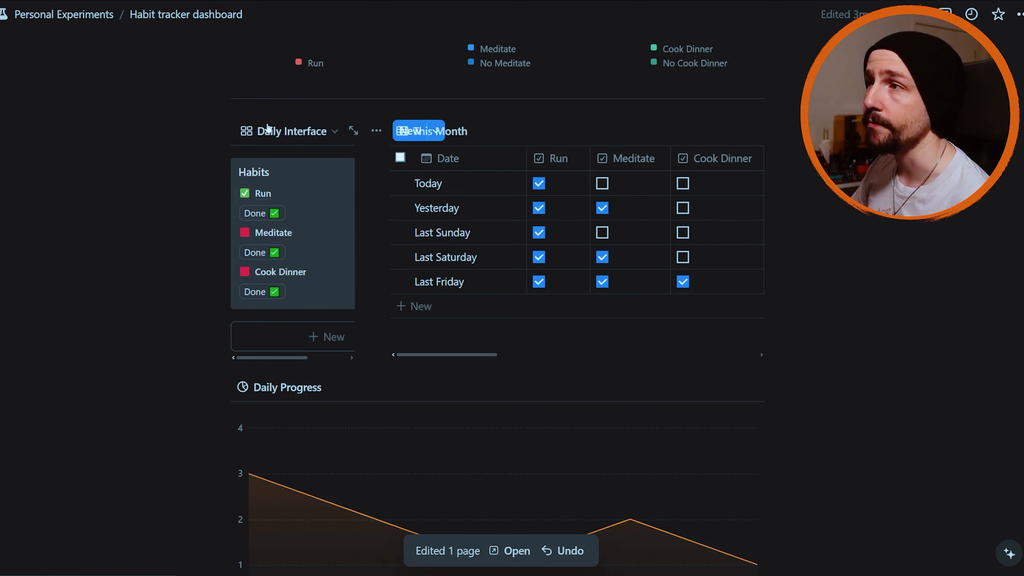
- Open the Habits database and the Run Tag property's formula, and highlight its outer if(1 < 2, condition
left_click(254, 2)
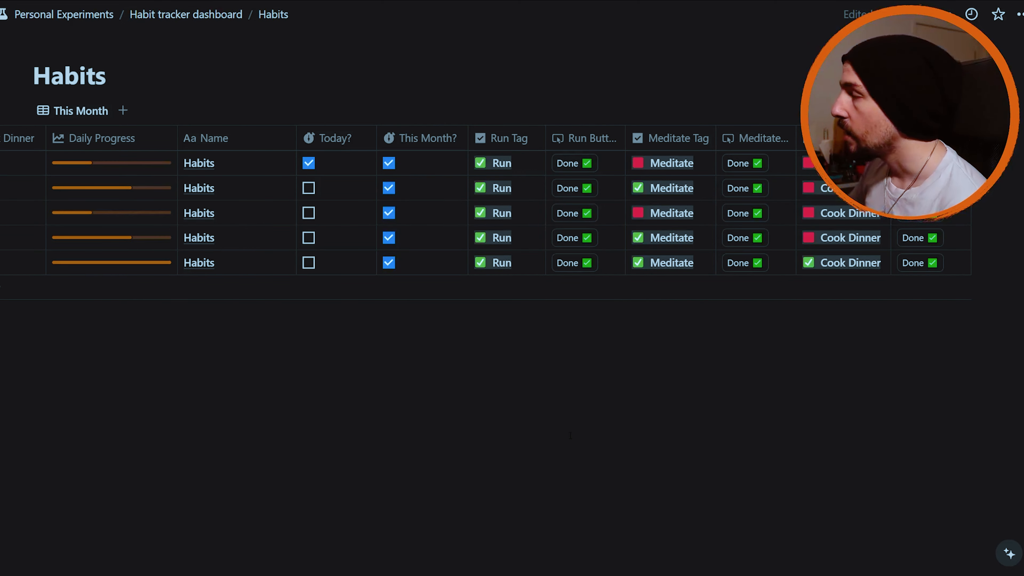
left_click(510, 138)
left_click(520, 197)
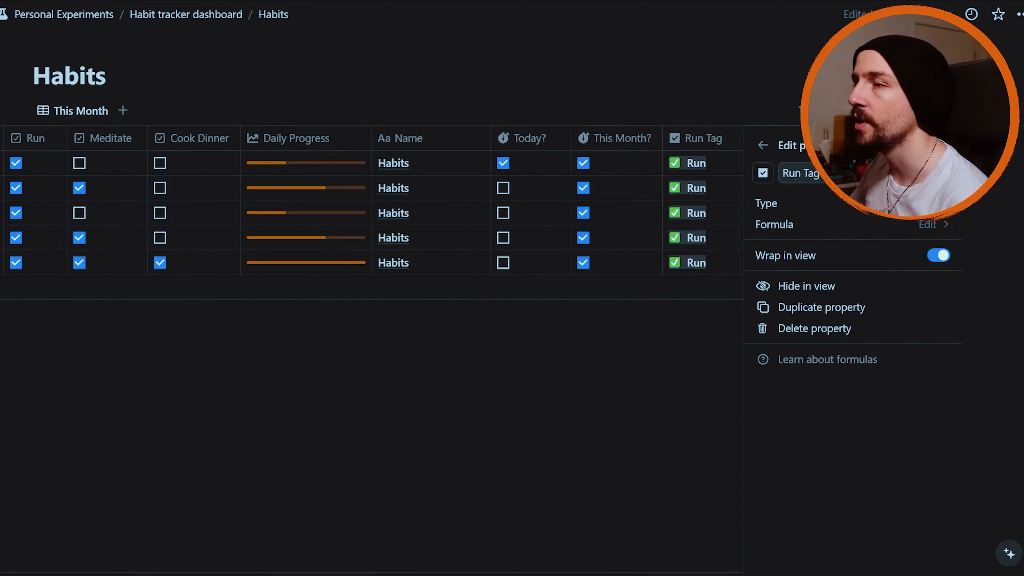
left_click(837, 226)
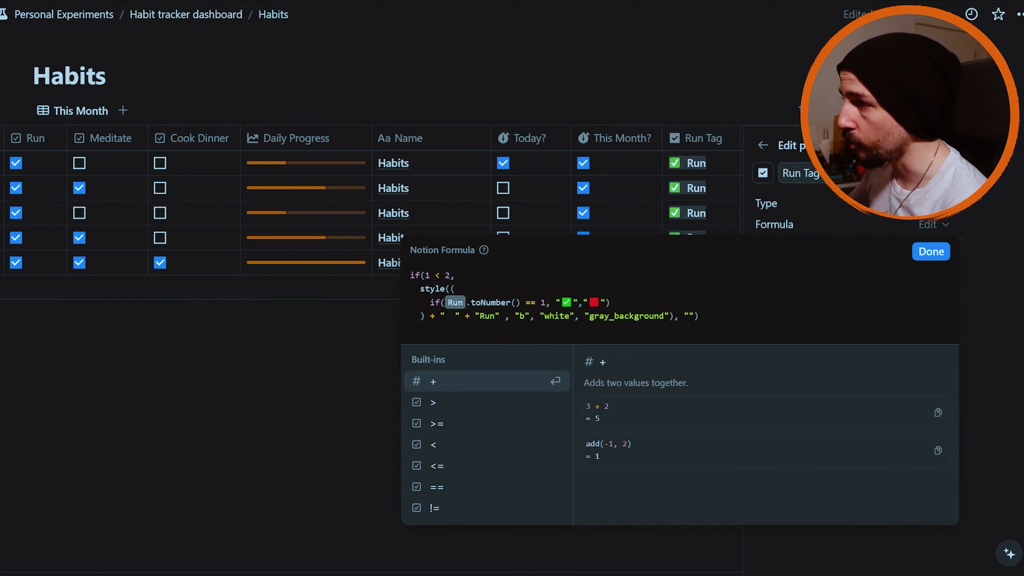
left_click_drag(420, 290, 464, 277)
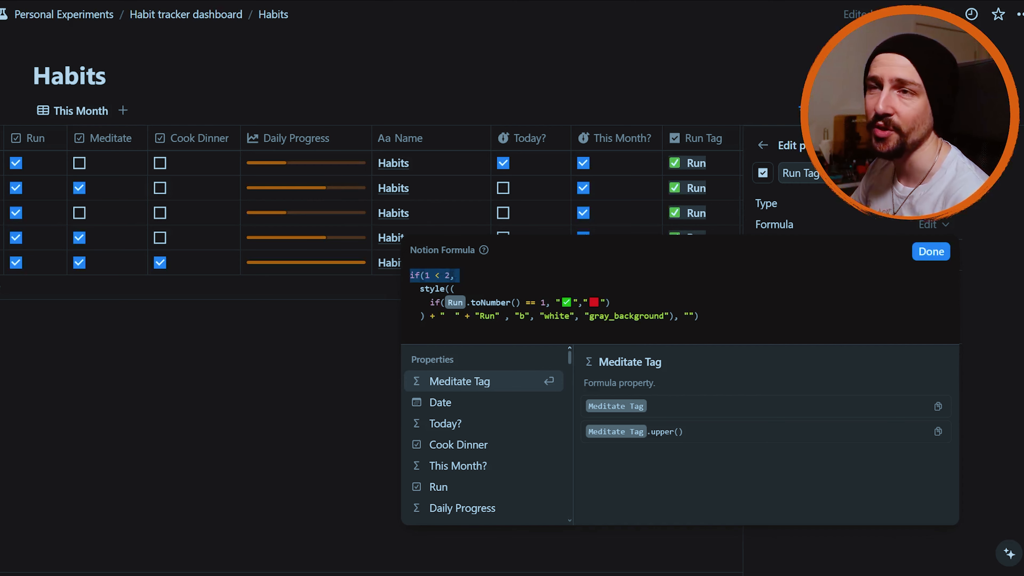
left_click(467, 289)
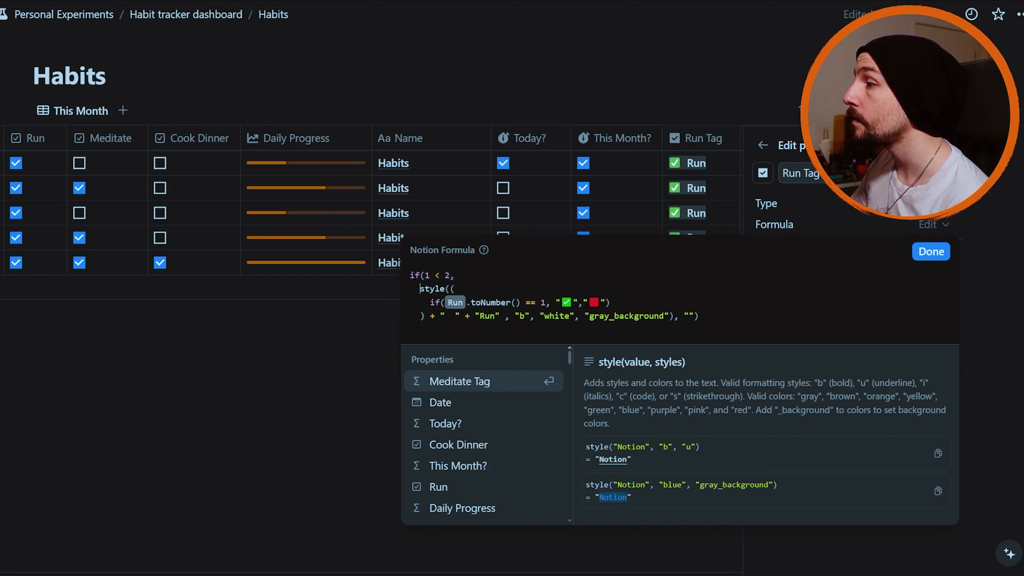
- Examine the Run Tag formula's inner condition, highlighting if(Run.toNumber() and the green check and red square results
left_click_drag(419, 288, 520, 304)
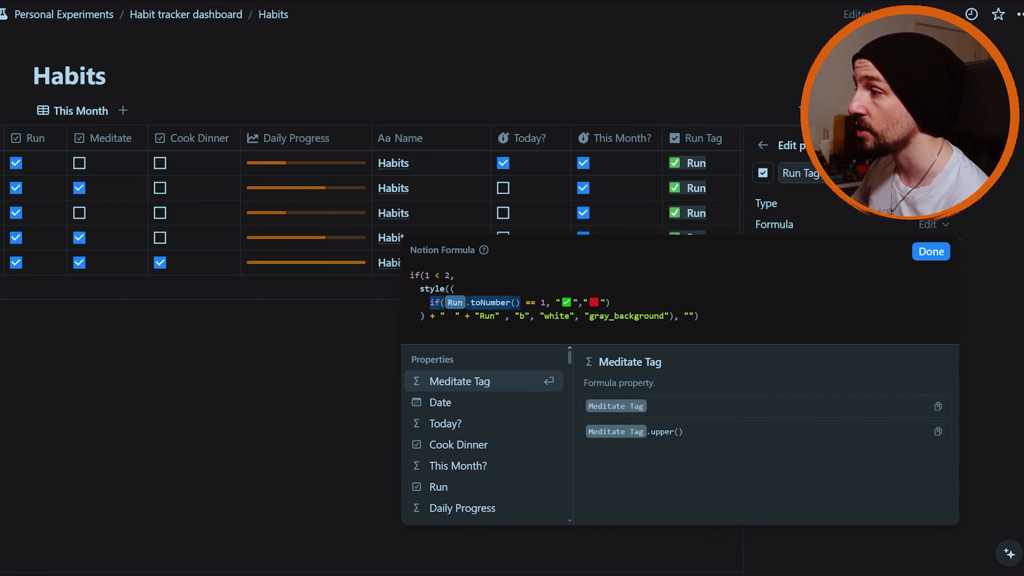
left_click_drag(526, 302, 578, 302)
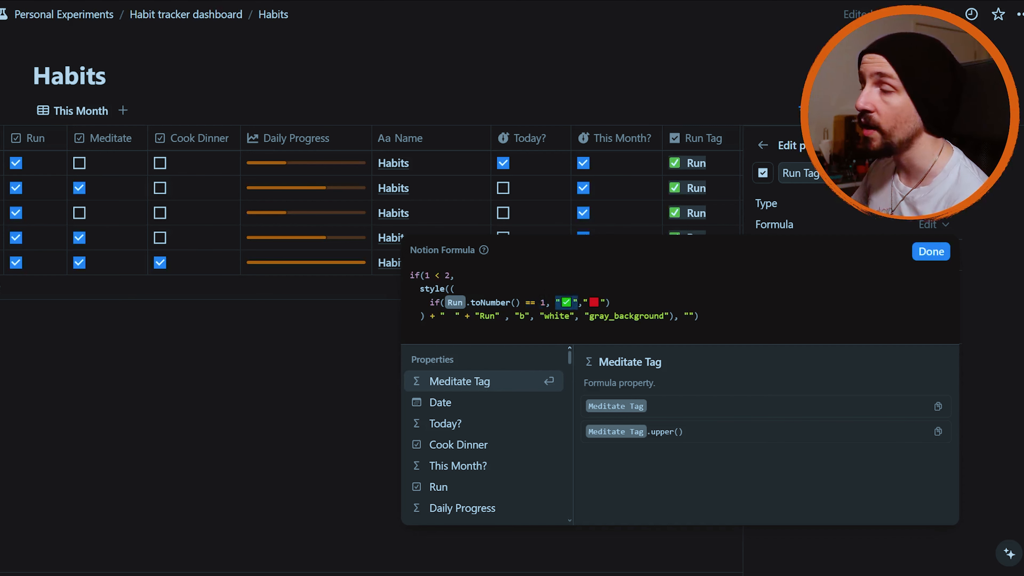
left_click_drag(583, 303, 617, 302)
- Examine the style arguments "Run", "b", "white" and "gray_background" in the Run Tag formula and close the property's settings
left_click_drag(430, 316, 699, 316)
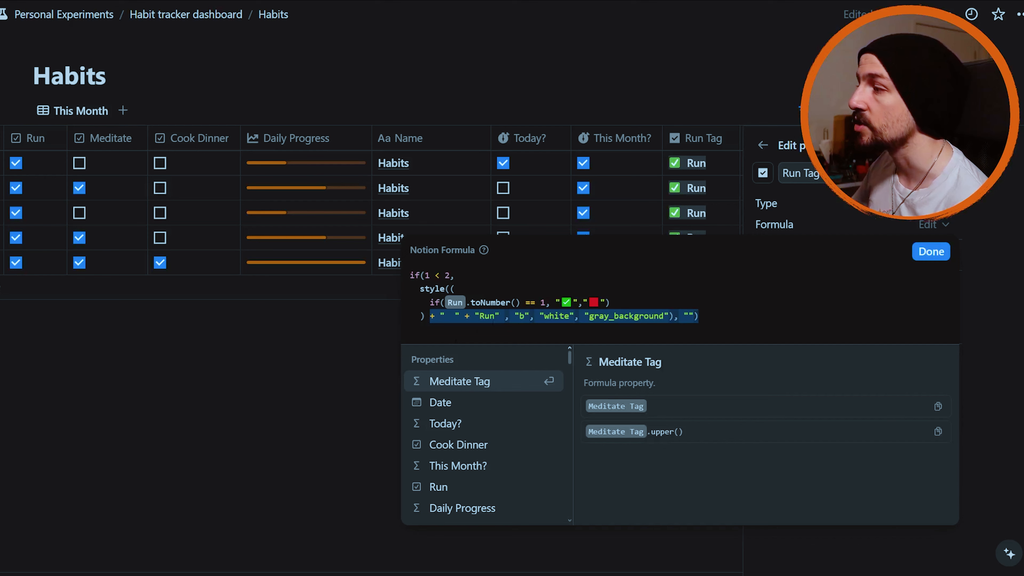
left_click(451, 315)
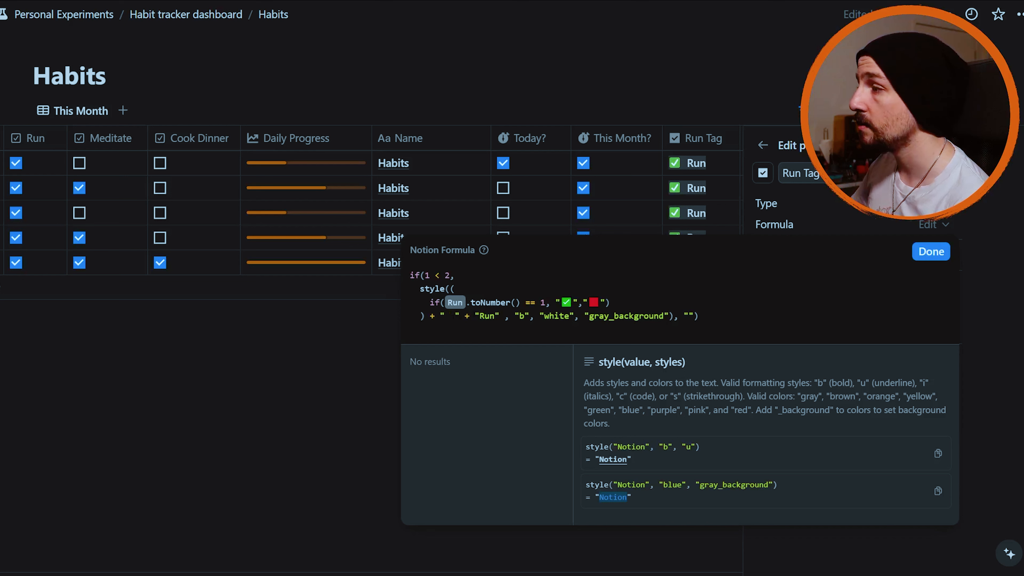
left_click_drag(475, 316, 669, 316)
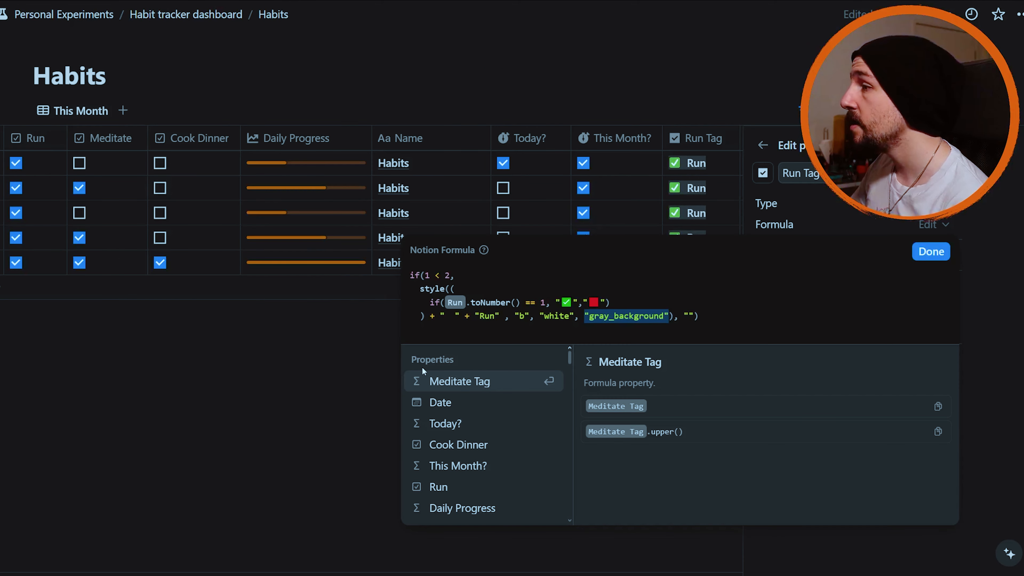
left_click(314, 369)
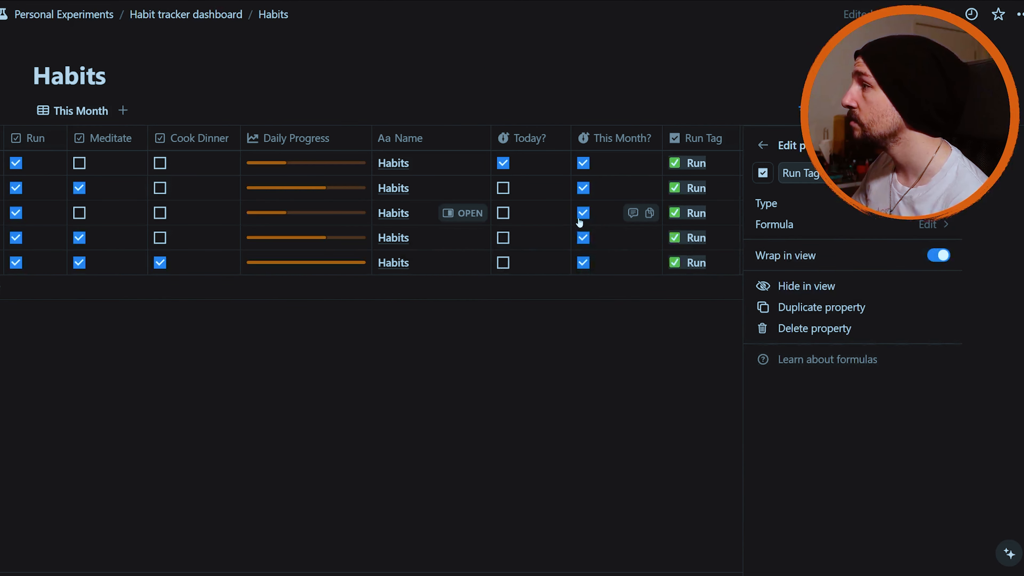
left_click(946, 145)
- Inspect the Run Button property's name, label, trigger and the action that edits the Run checkbox, and close its settings
scroll(650, 303, "right", 5)
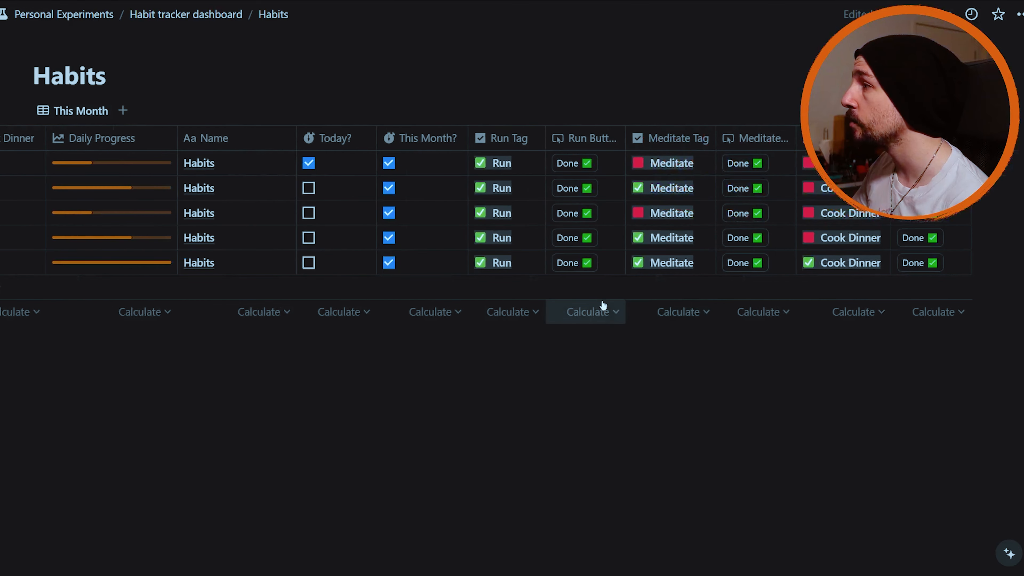
left_click(589, 138)
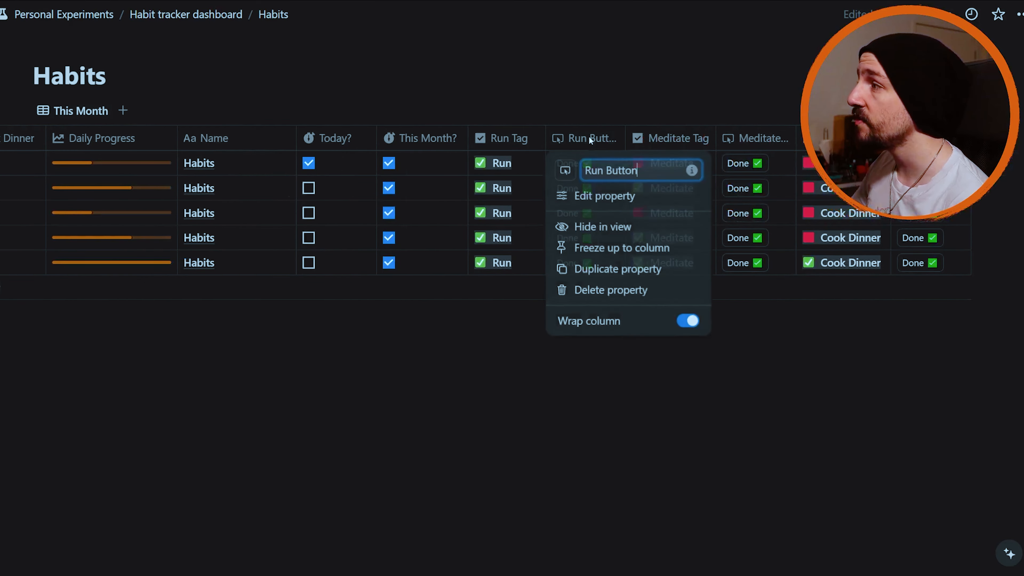
left_click(610, 198)
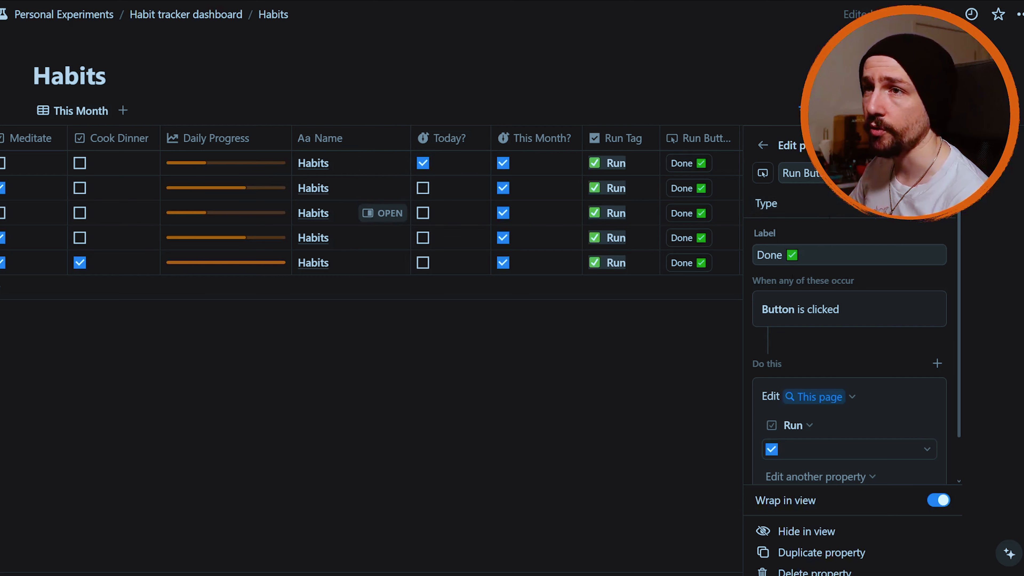
double_click(791, 174)
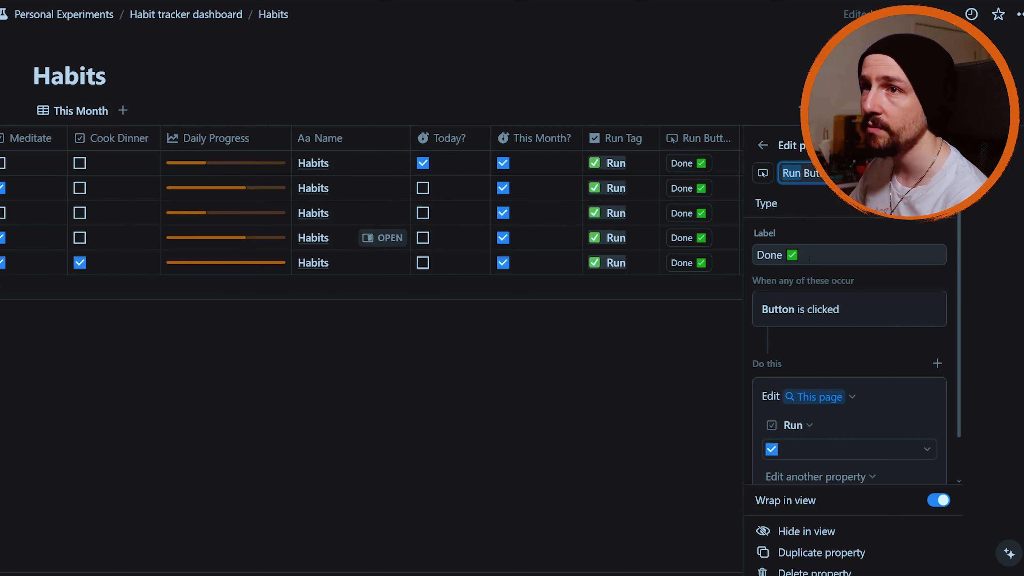
left_click(771, 257)
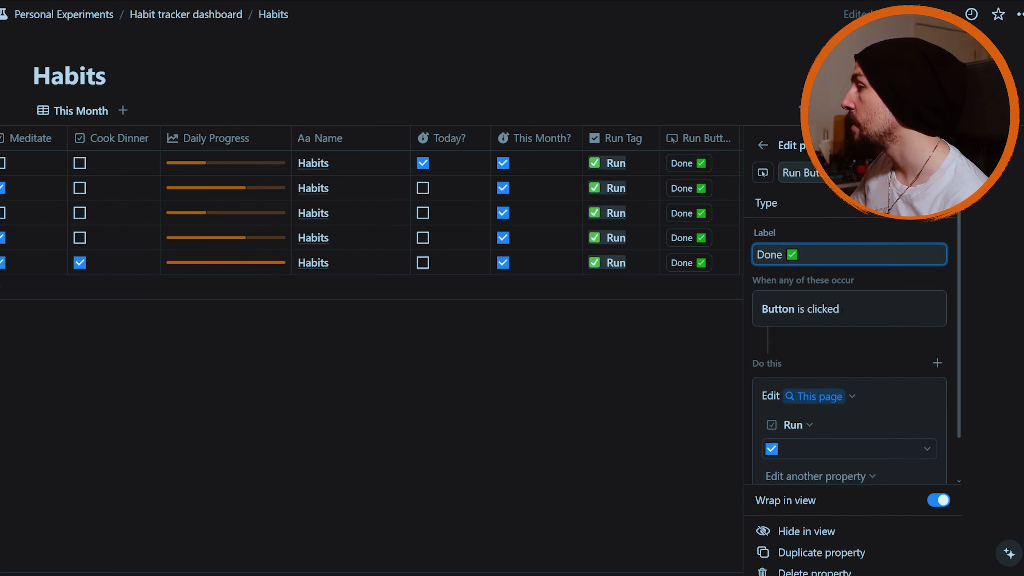
scroll(808, 282, "down", 2)
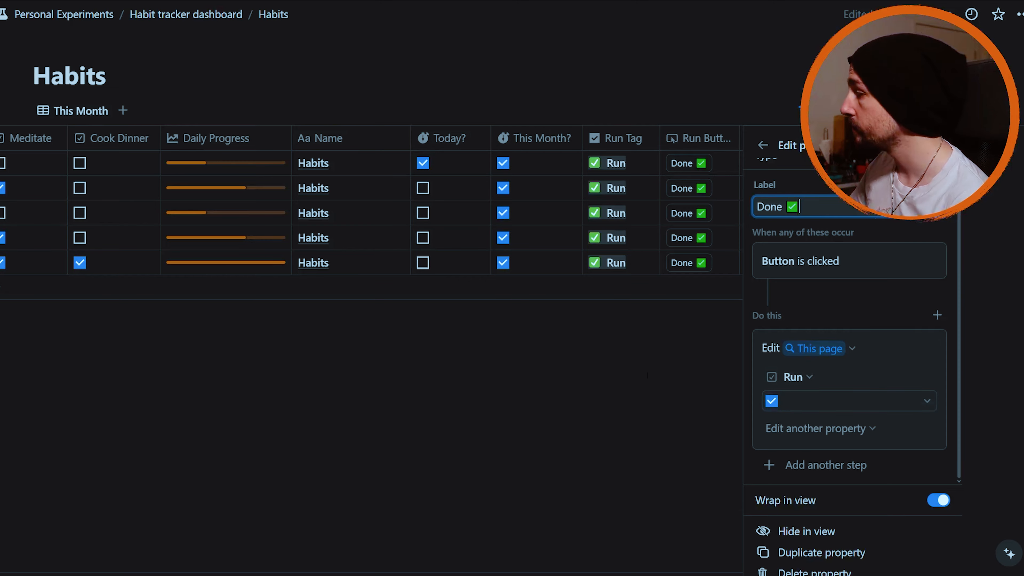
left_click(946, 145)
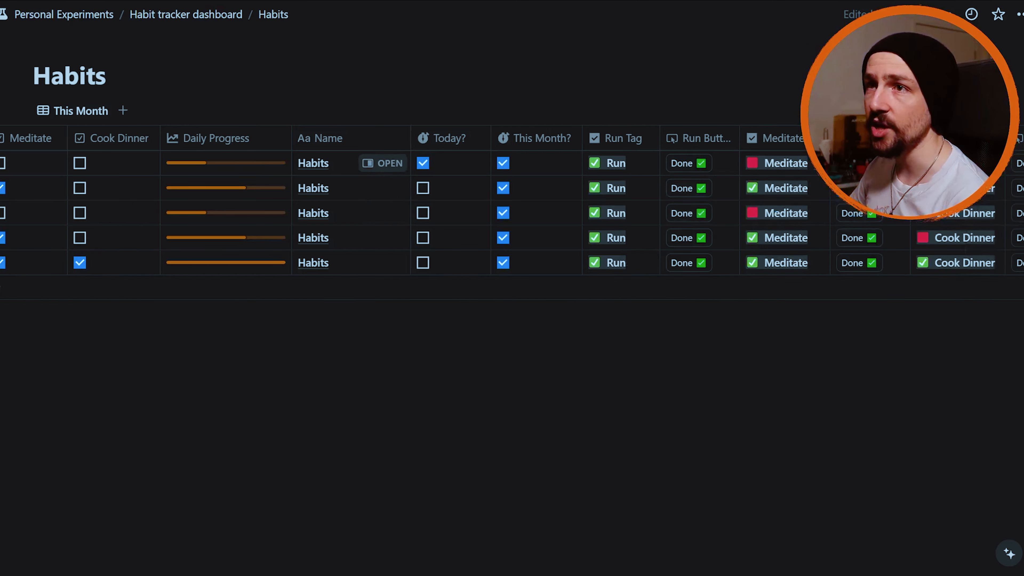
- Return to the Habit tracker dashboard and open the Habits template of the This Month table for editing
scroll(766, 218, "right", 3)
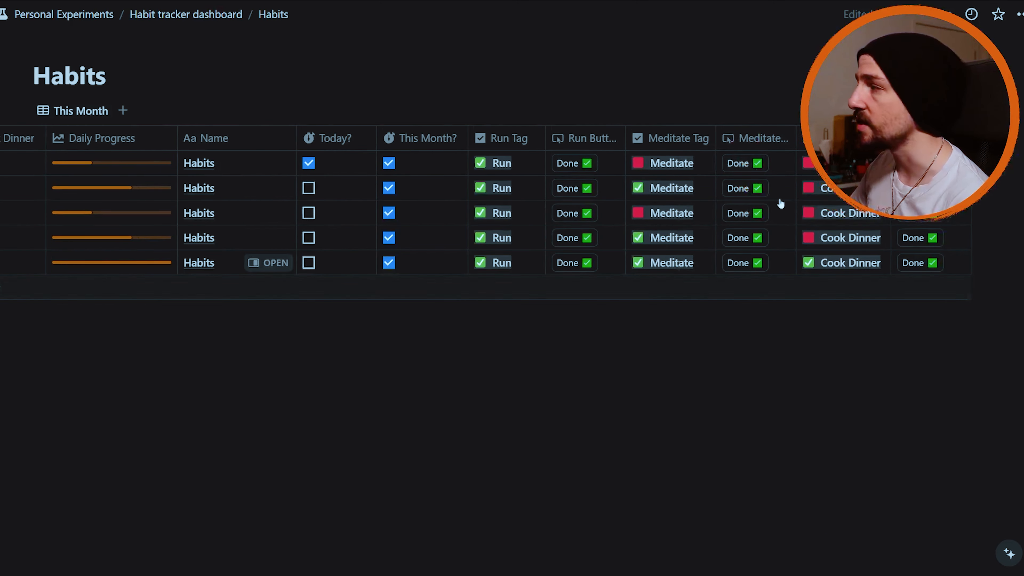
scroll(727, 216, "left", 10)
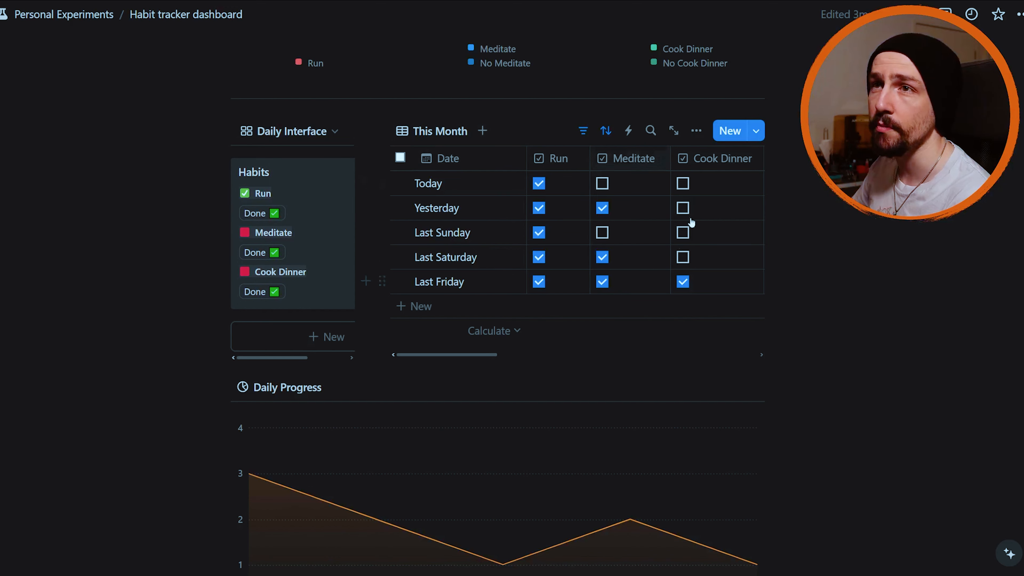
left_click(757, 132)
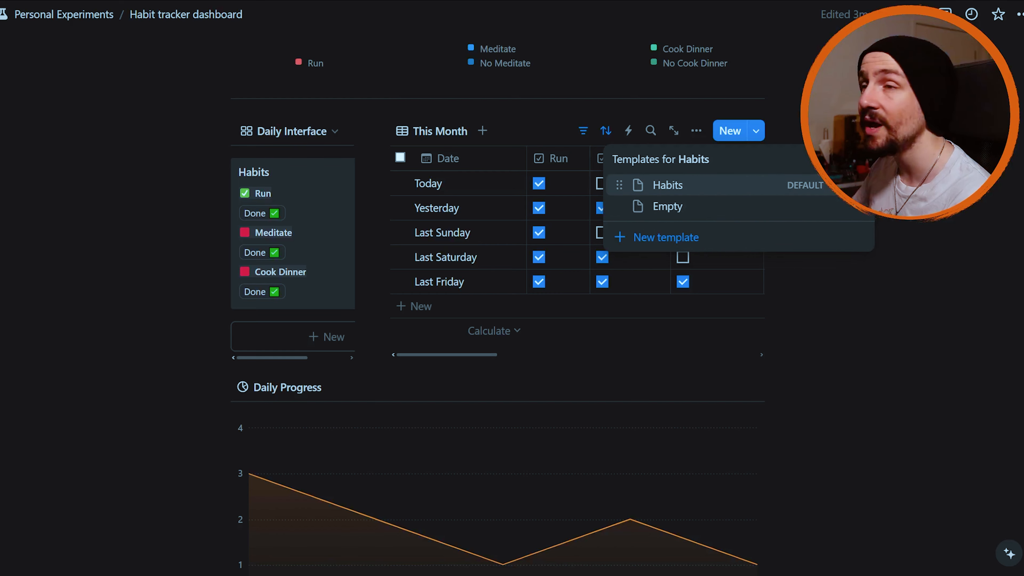
left_click(843, 185)
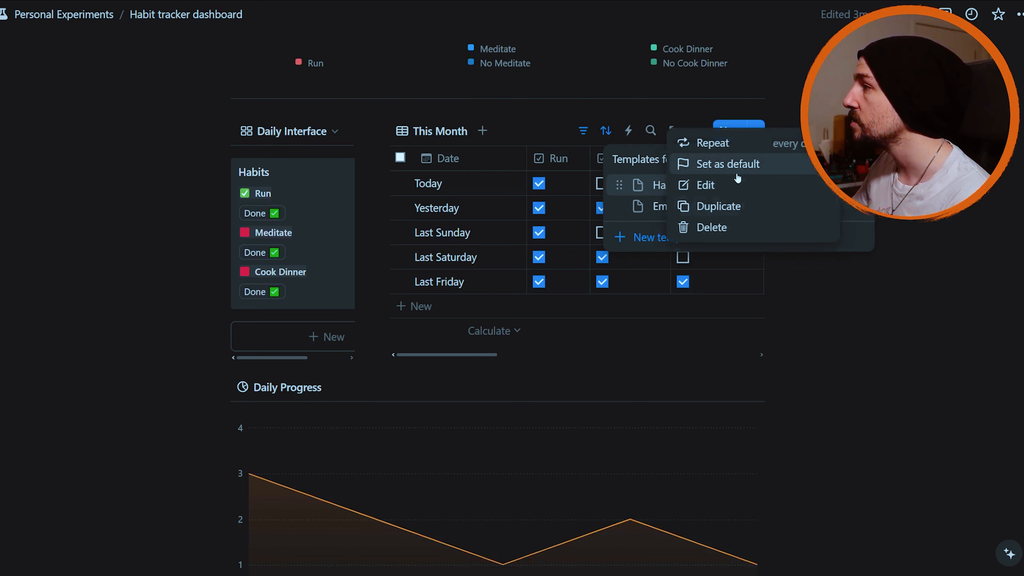
left_click(709, 185)
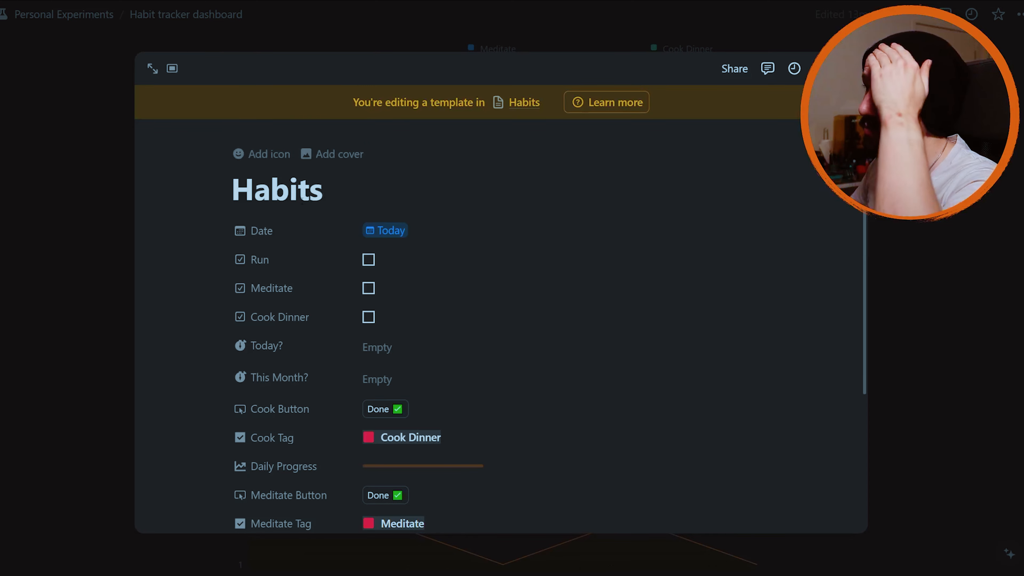
- Review the Habits template's title, the Today shortcut in its Date property and its remaining properties, and close the template
left_click_drag(329, 187, 235, 190)
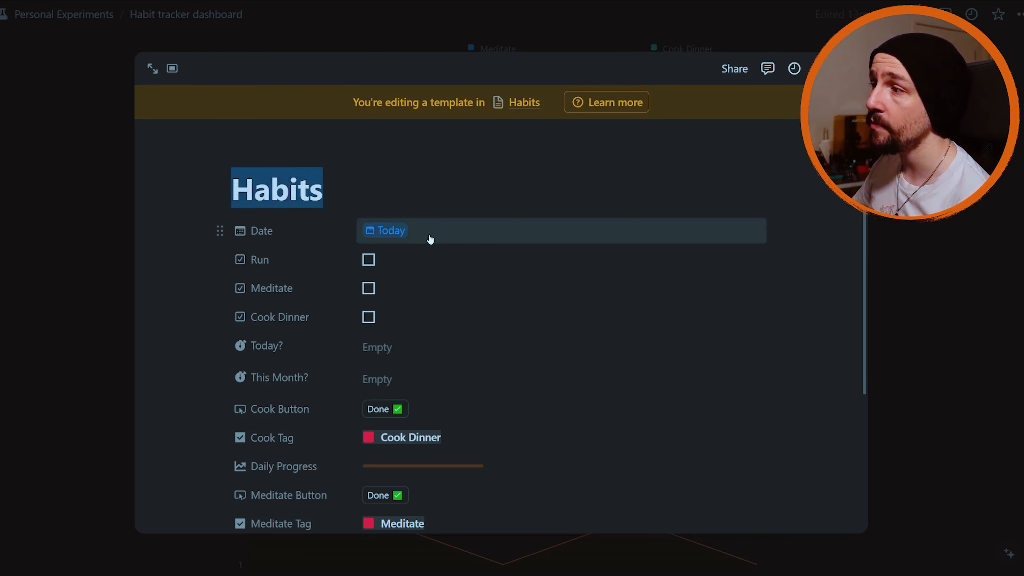
left_click(435, 237)
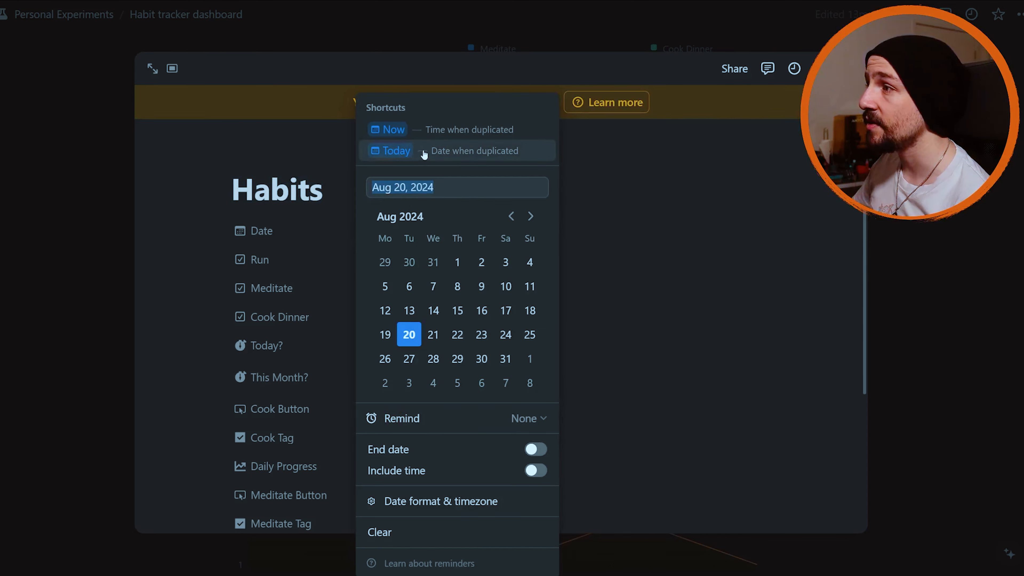
left_click(661, 159)
scroll(565, 228, "down", 4)
scroll(407, 331, "up", 2)
scroll(415, 315, "up", 3)
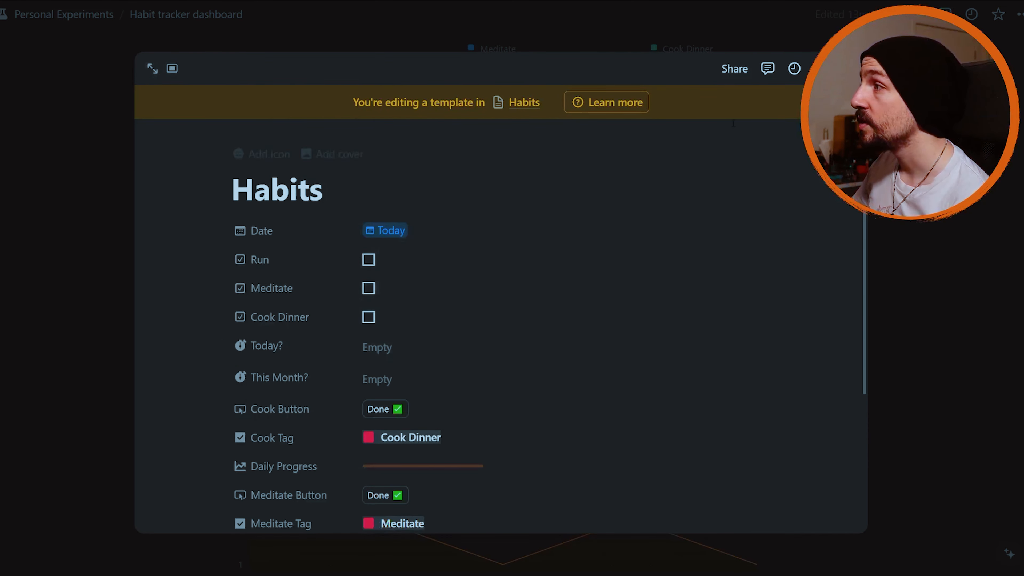
key("Escape")
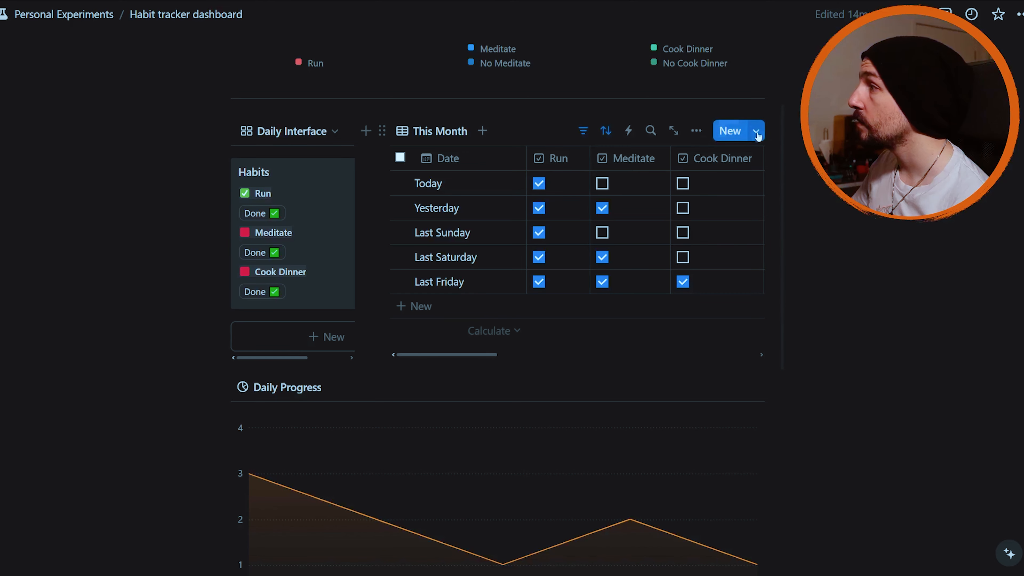
- Check the Habits template's daily repeat settings, including interval, start date and creation time, and return to the dashboard
left_click(757, 131)
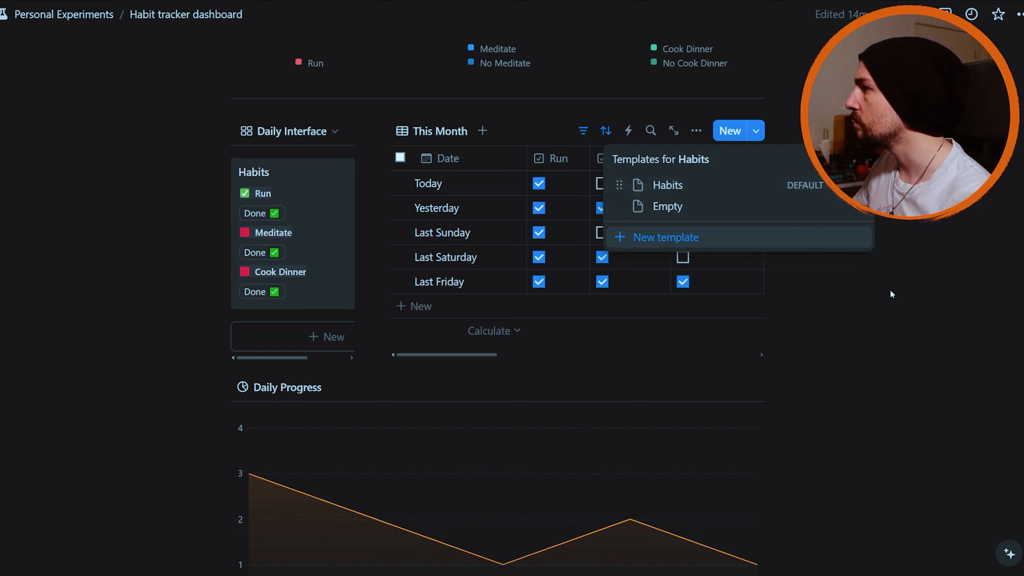
left_click(924, 306)
scroll(925, 306, "up", 5)
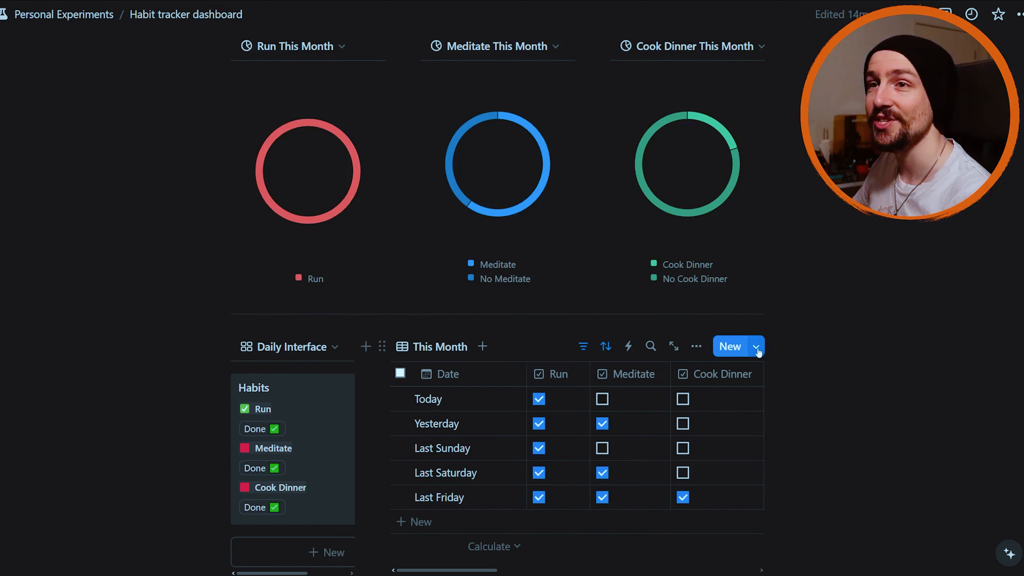
left_click(757, 346)
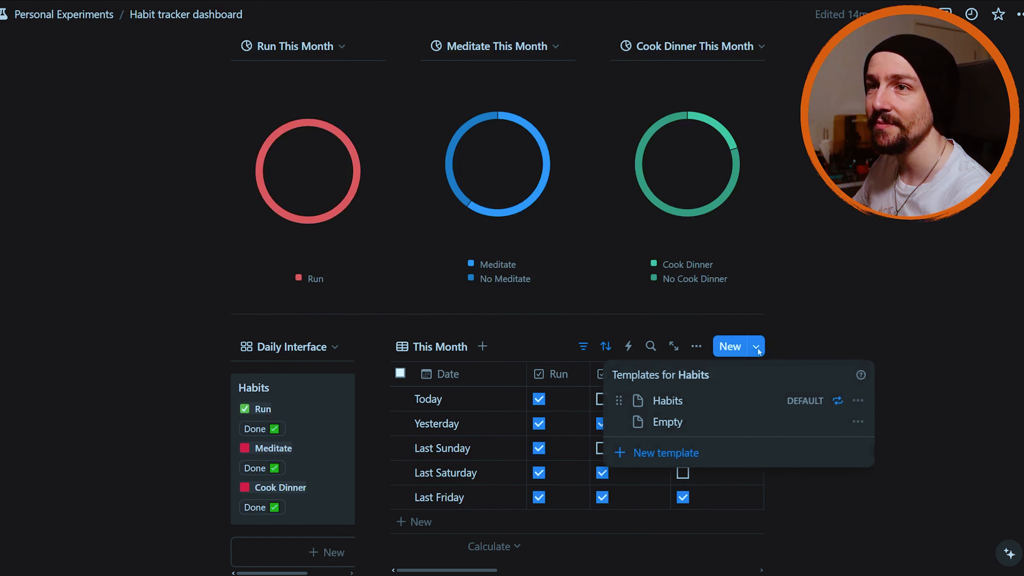
left_click(859, 402)
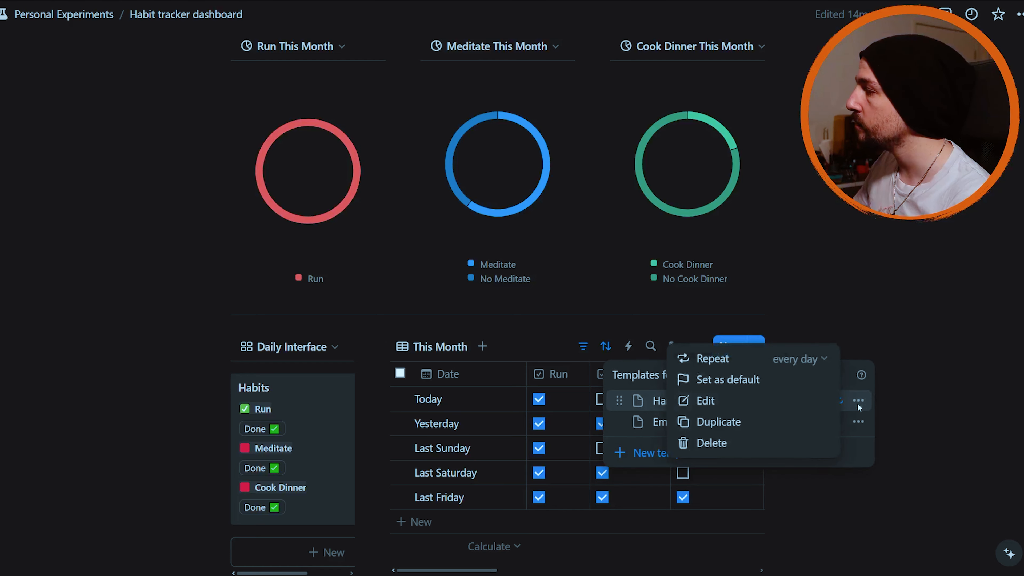
left_click(800, 360)
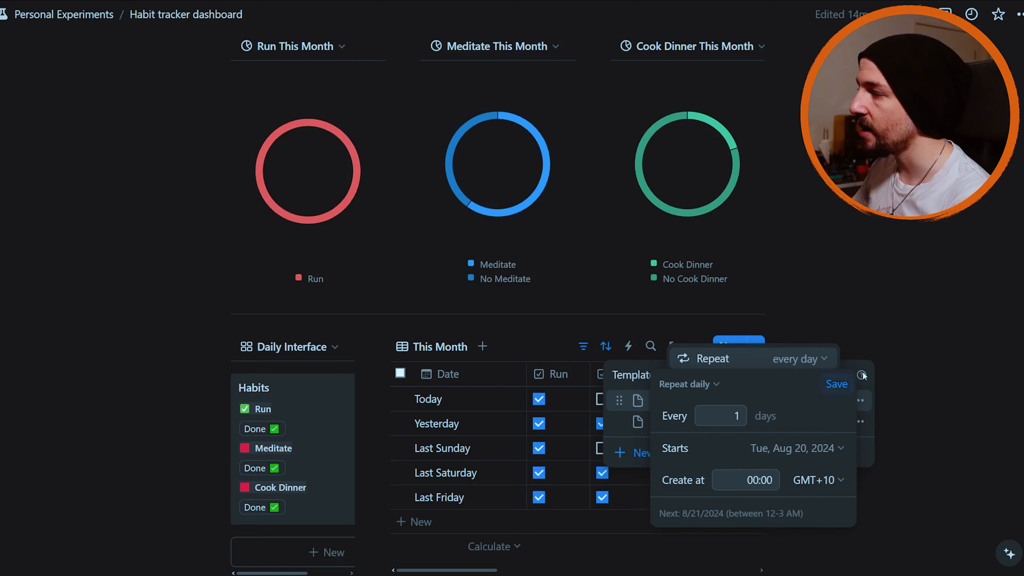
left_click(796, 322)
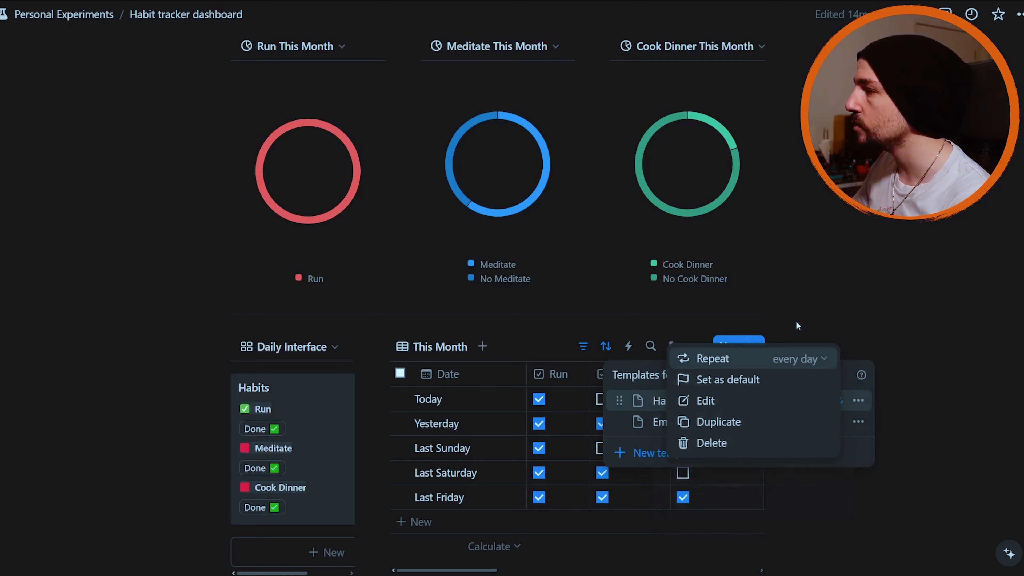
left_click(859, 221)
left_click(874, 227)
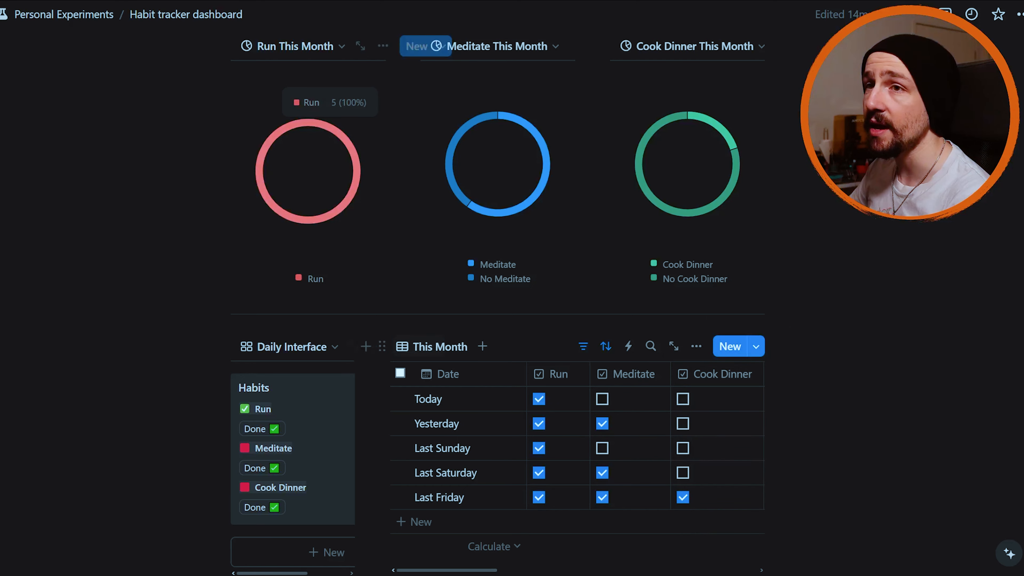
scroll(317, 206, "down", 5)
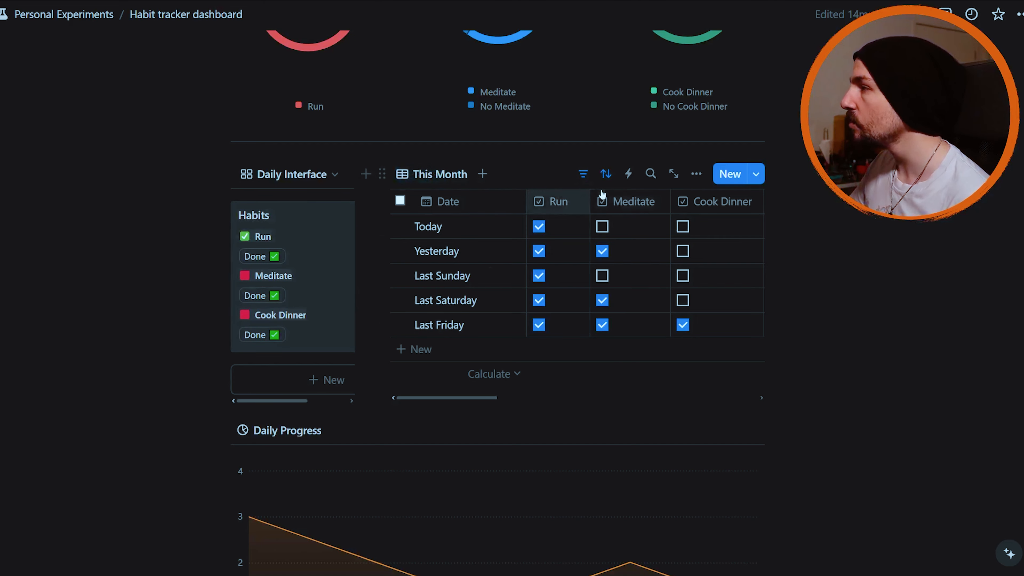
- Check the This Month table's date sort and its This Month? filter, and hide the filter bar again
left_click(583, 173)
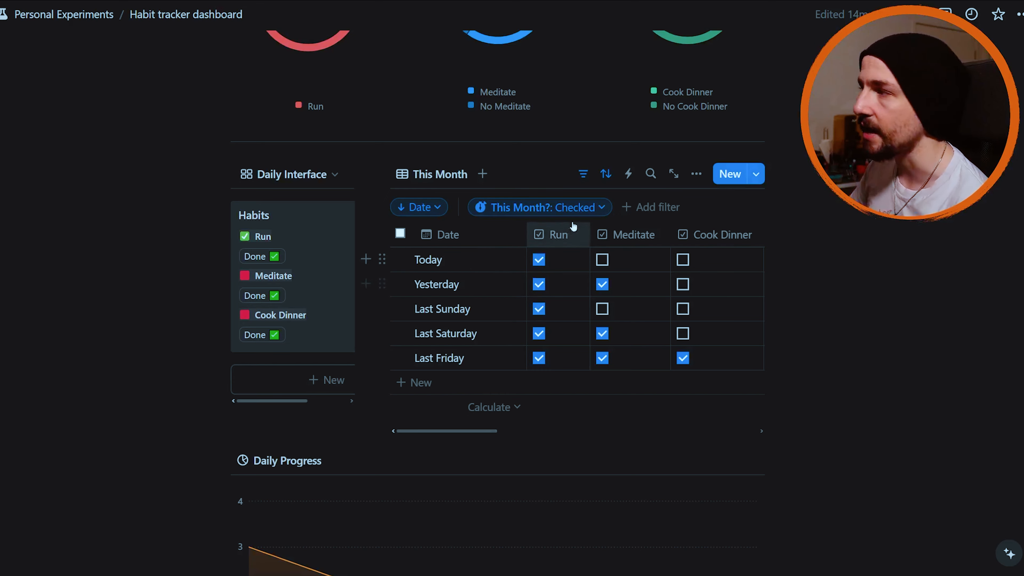
left_click(583, 174)
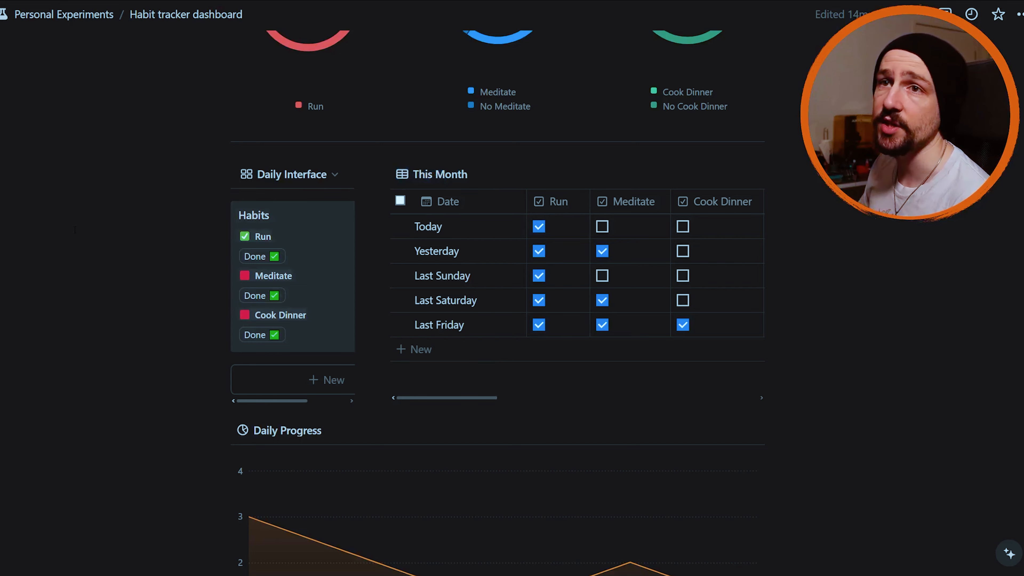
mouse_move(1, 237)
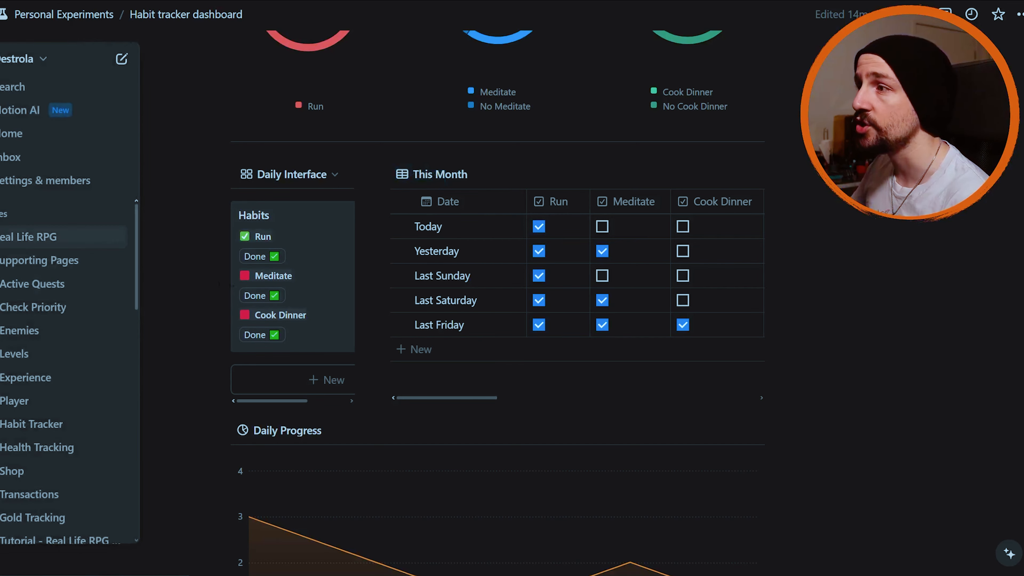
- Switch the Habit tracker dashboard page to full width and reduce the page zoom to 125%
scroll(497, 303, "up", 6)
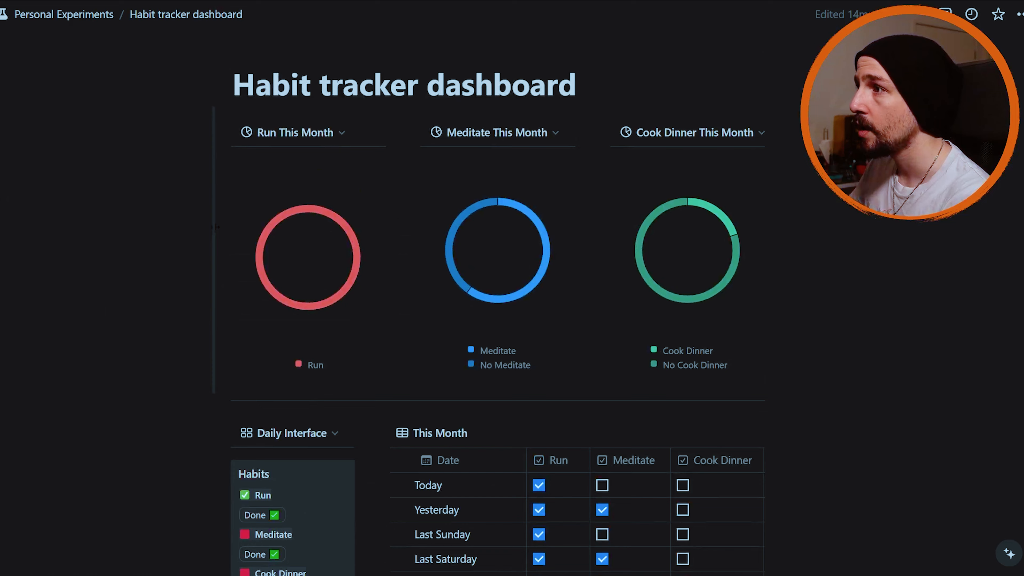
mouse_move(7, 218)
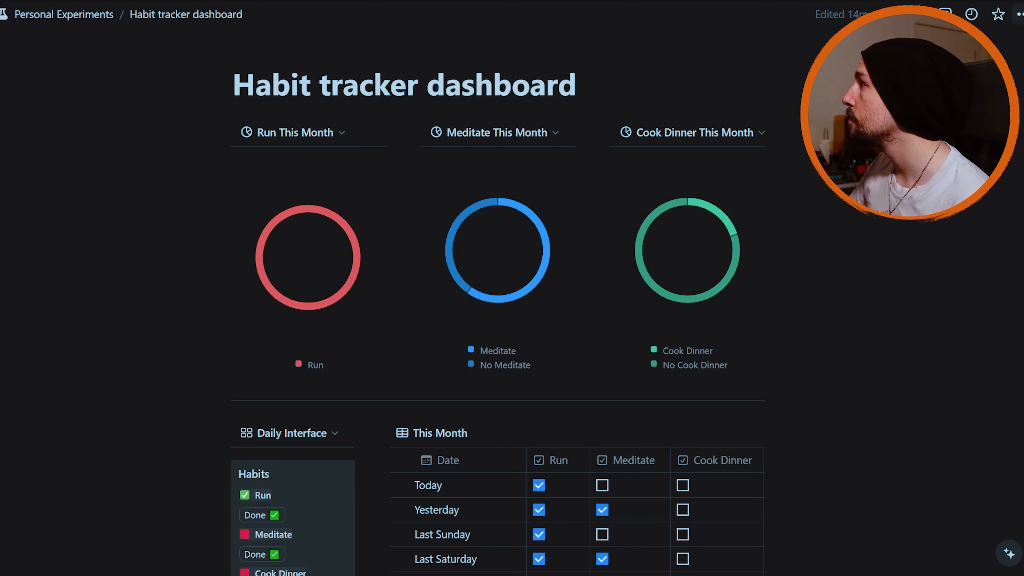
left_click(1019, 14)
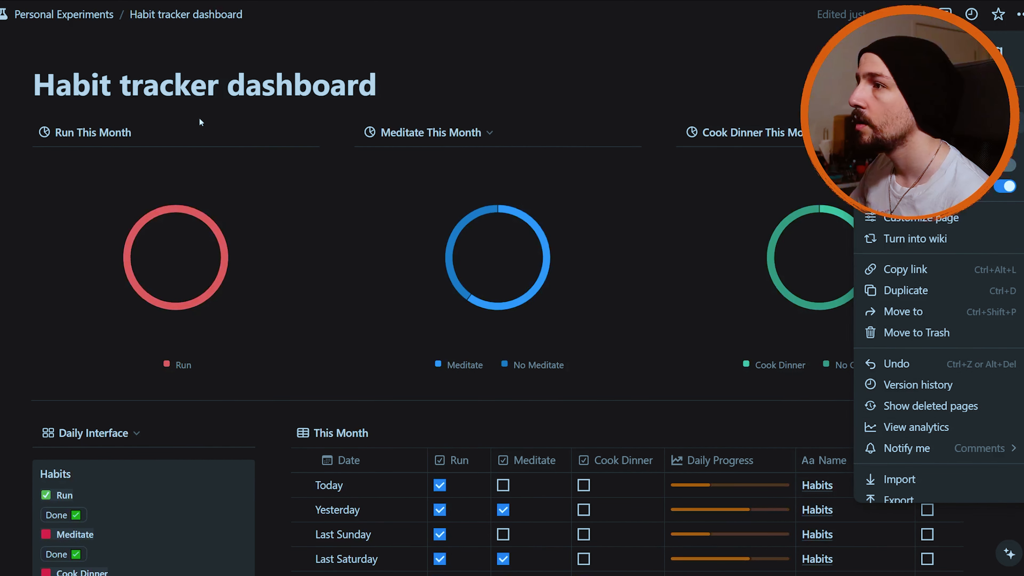
left_click(451, 66)
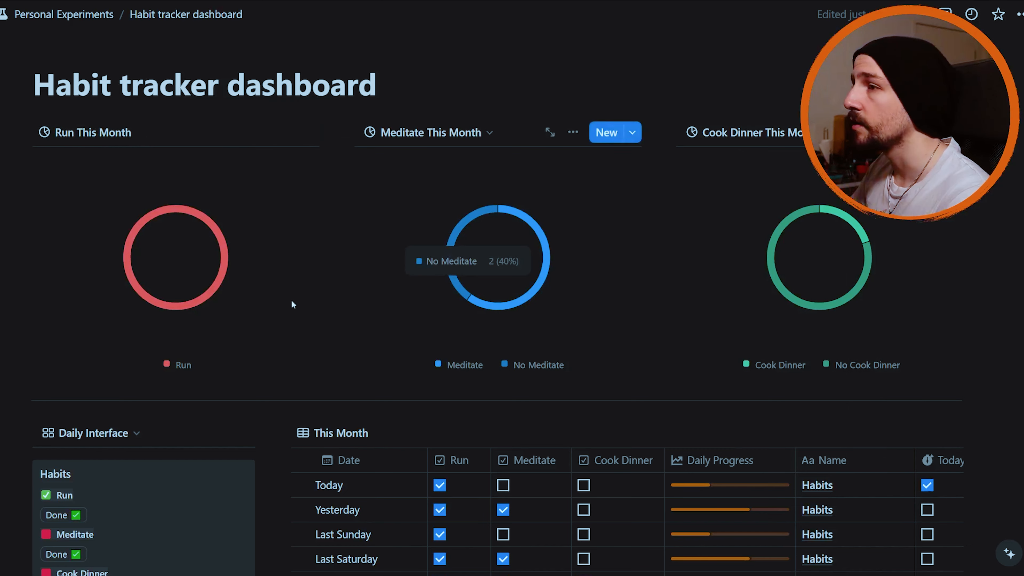
key("ctrl+minus")
key("ctrl+minus")
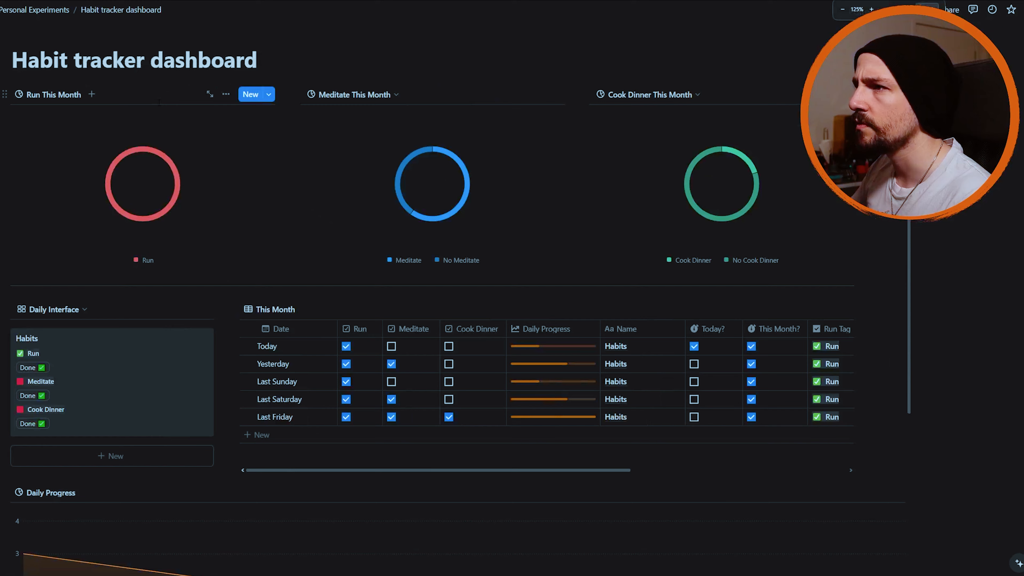
- Review the Run This Month chart's filter, view options and layout choice
left_click(237, 95)
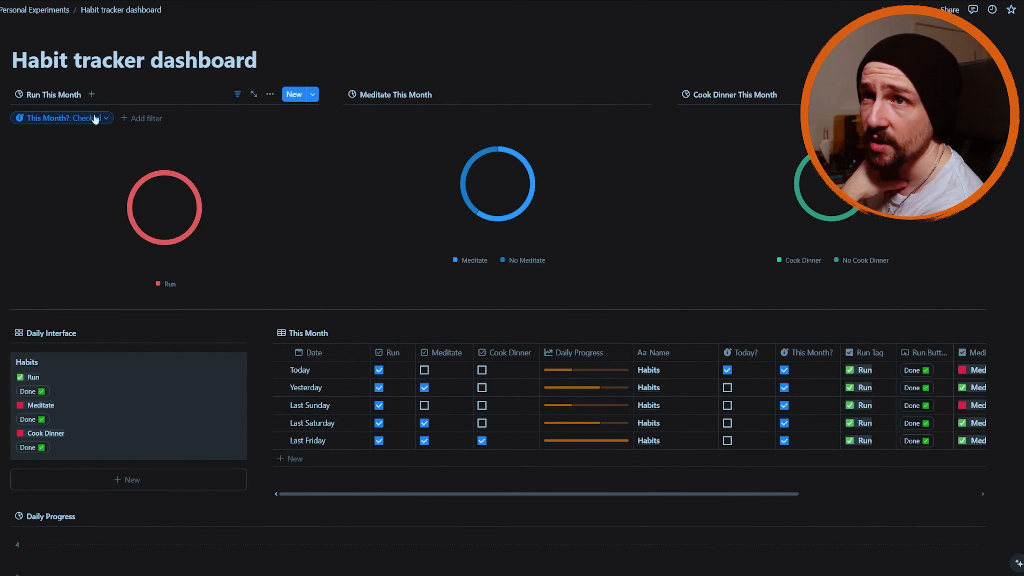
left_click(270, 94)
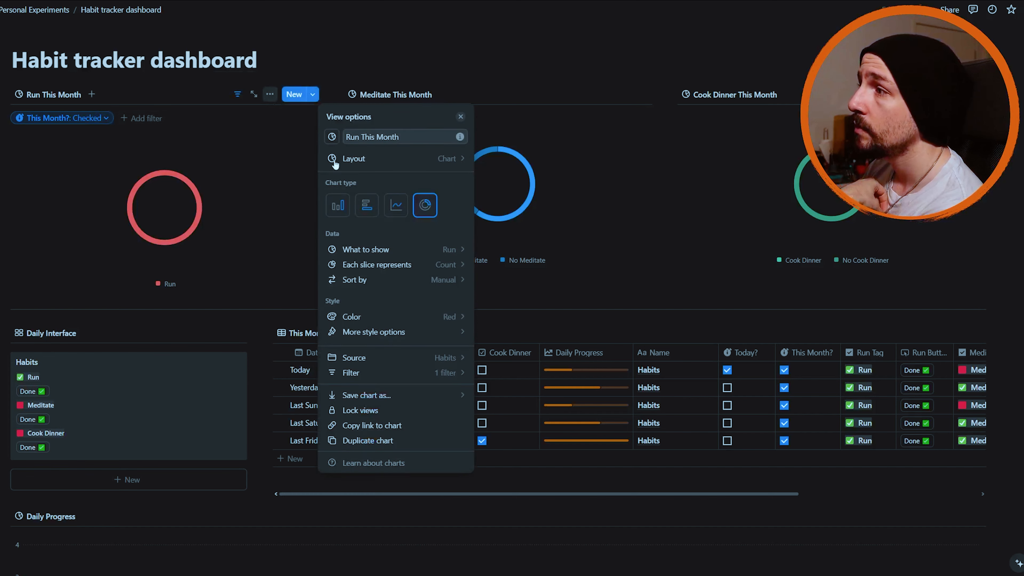
left_click(380, 164)
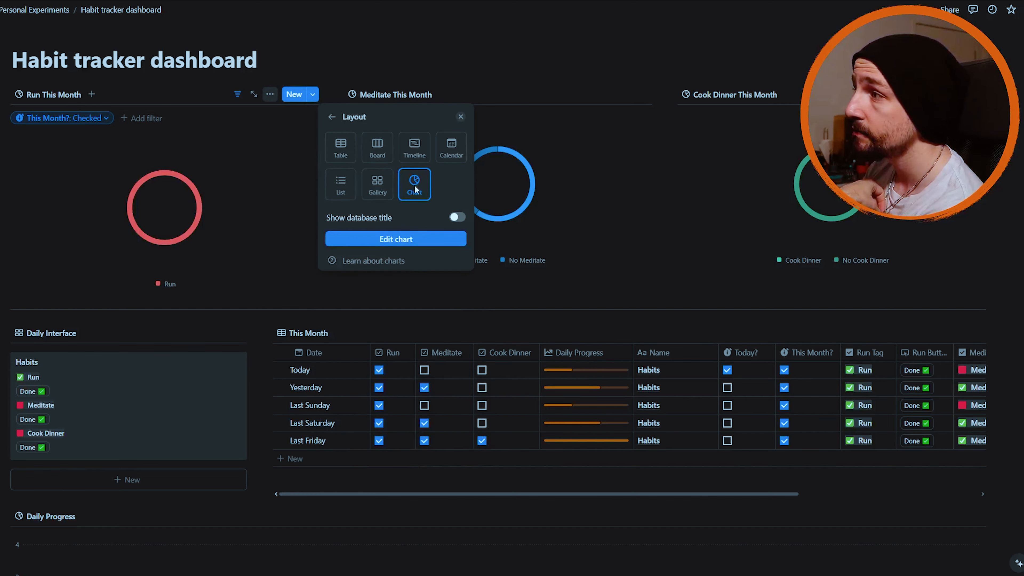
left_click(331, 117)
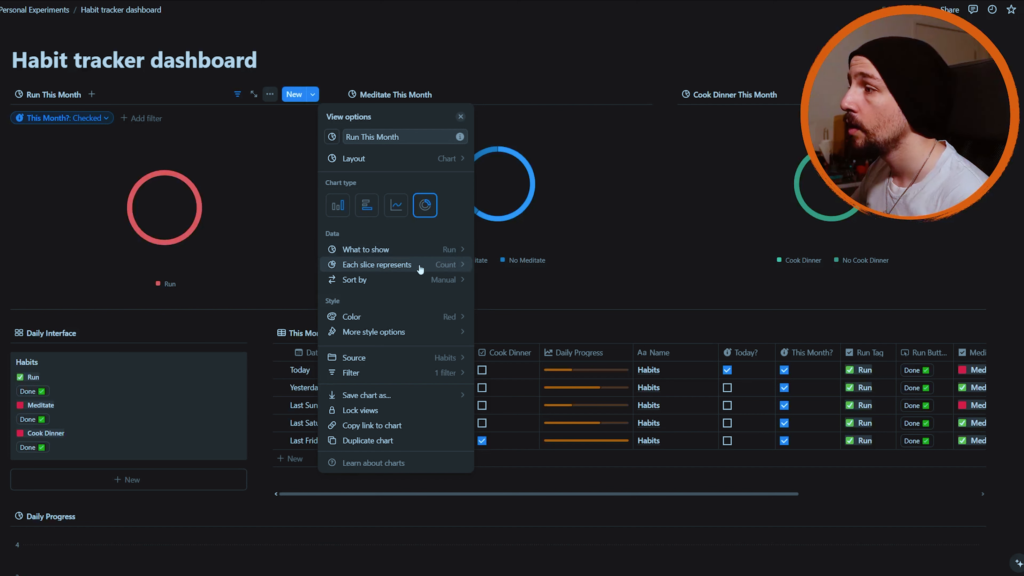
- Make the hidden unchecked Run group visible in the Run This Month chart's sort settings
left_click(401, 280)
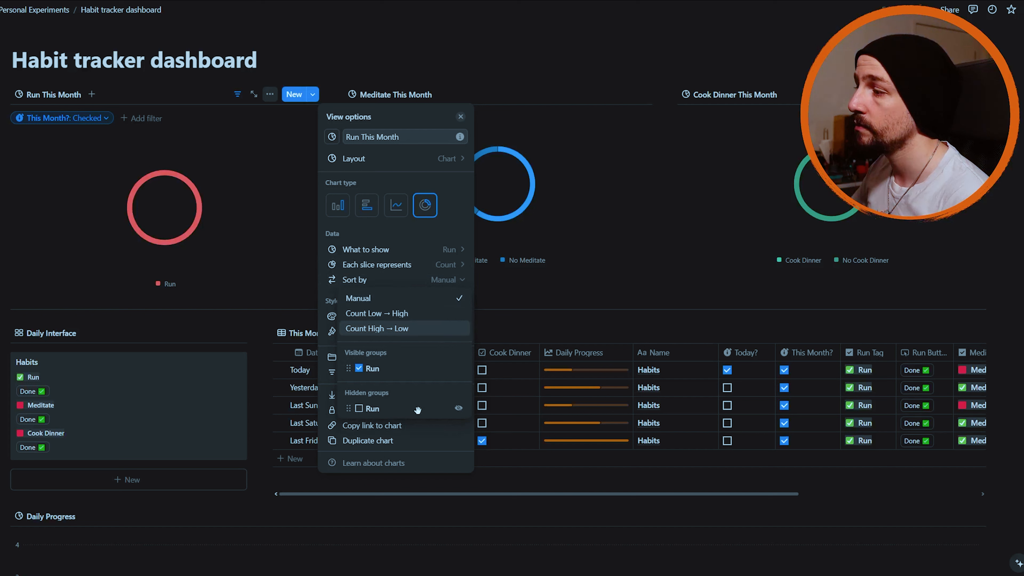
left_click(460, 408)
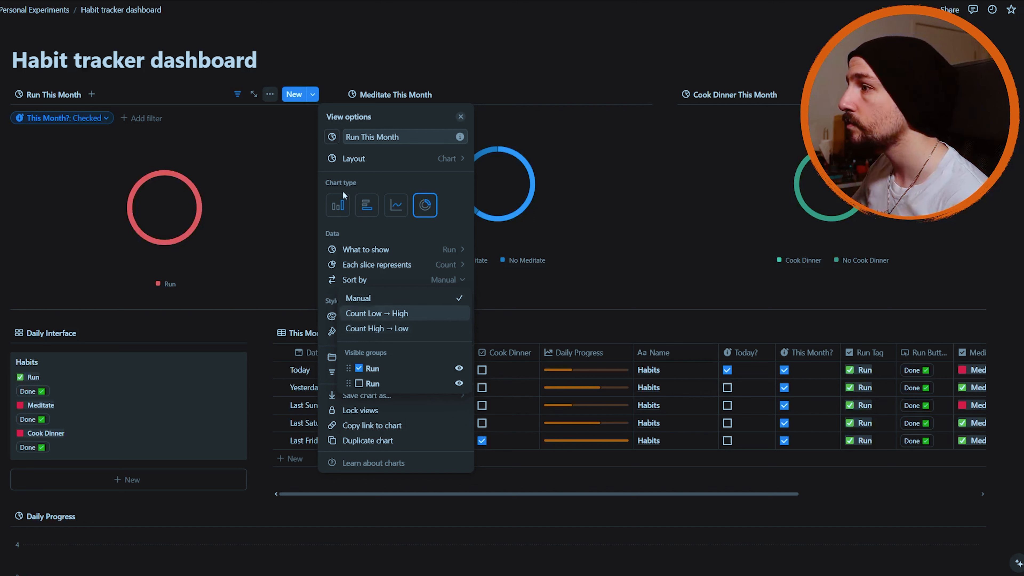
left_click(446, 281)
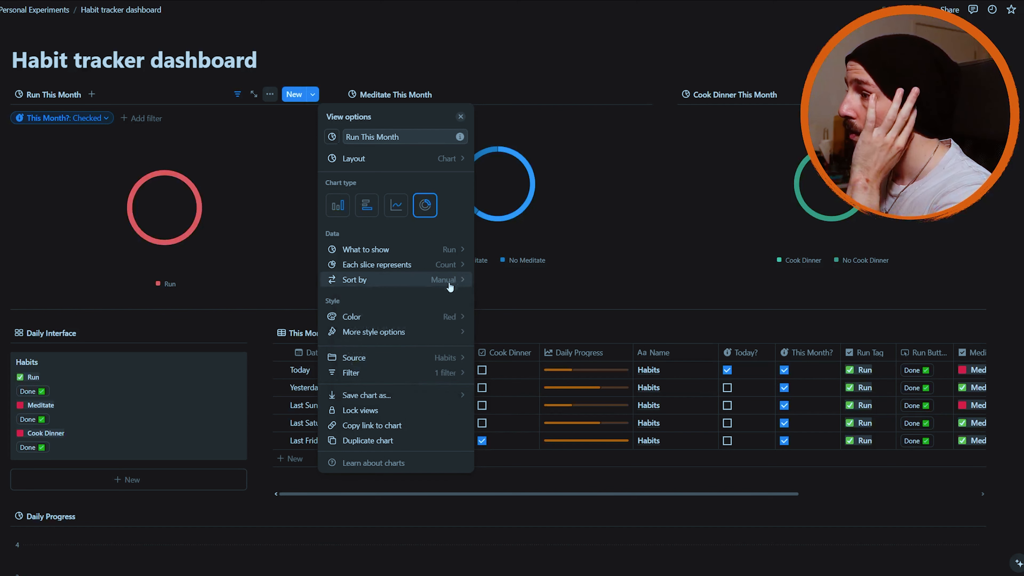
- Inspect the Run This Month chart's color choices and additional style options, and close its settings and filter bar
left_click(426, 318)
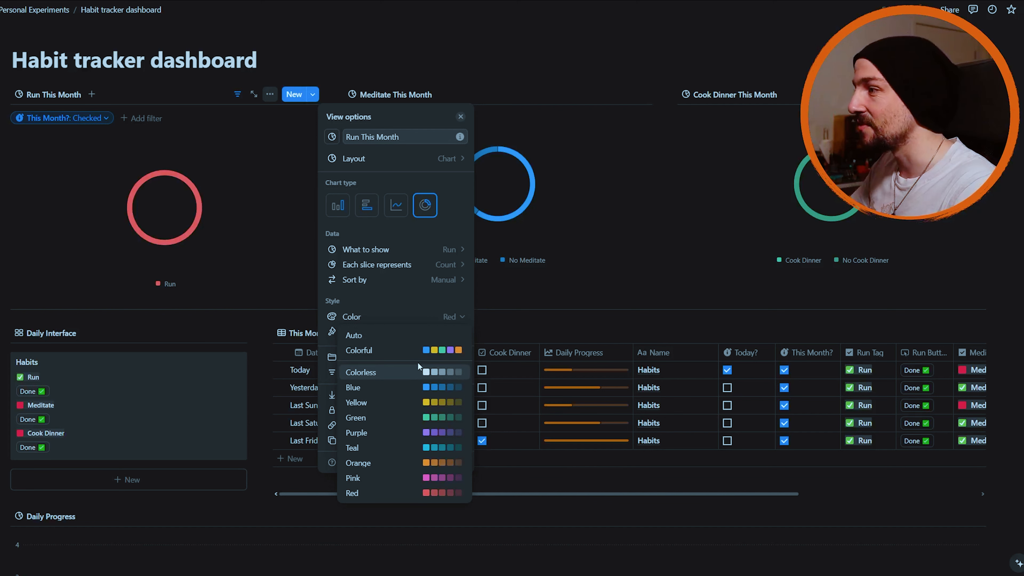
left_click(443, 318)
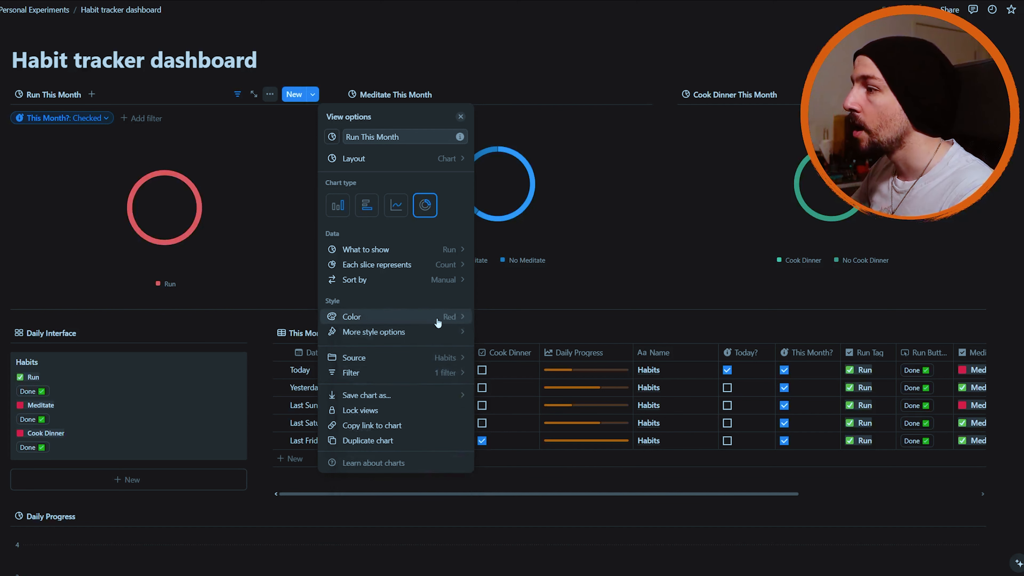
left_click(421, 334)
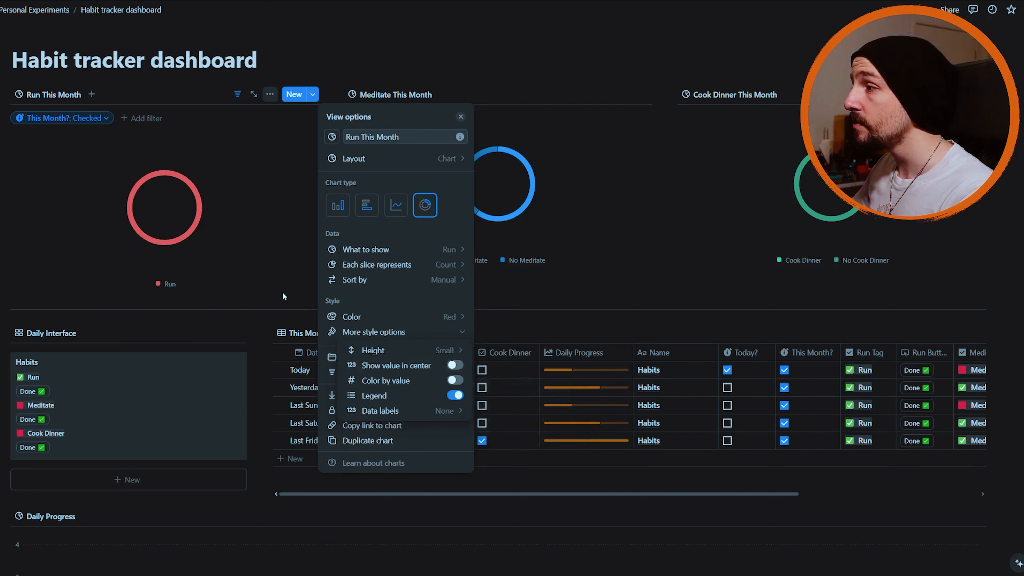
left_click(284, 244)
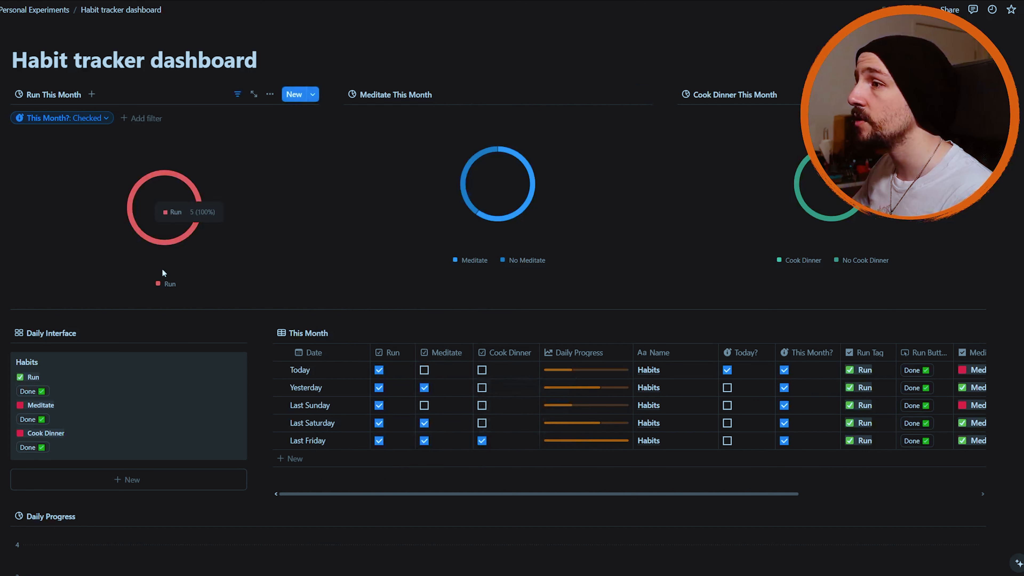
left_click(238, 95)
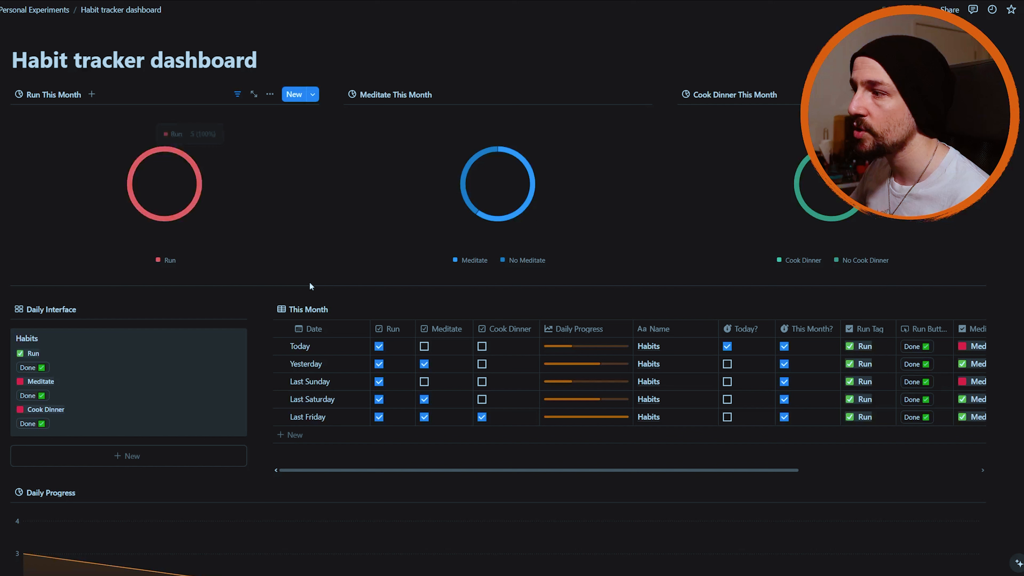
- Uncheck Run for Today in the This Month table and bring the Daily Progress chart into view
left_click(380, 347)
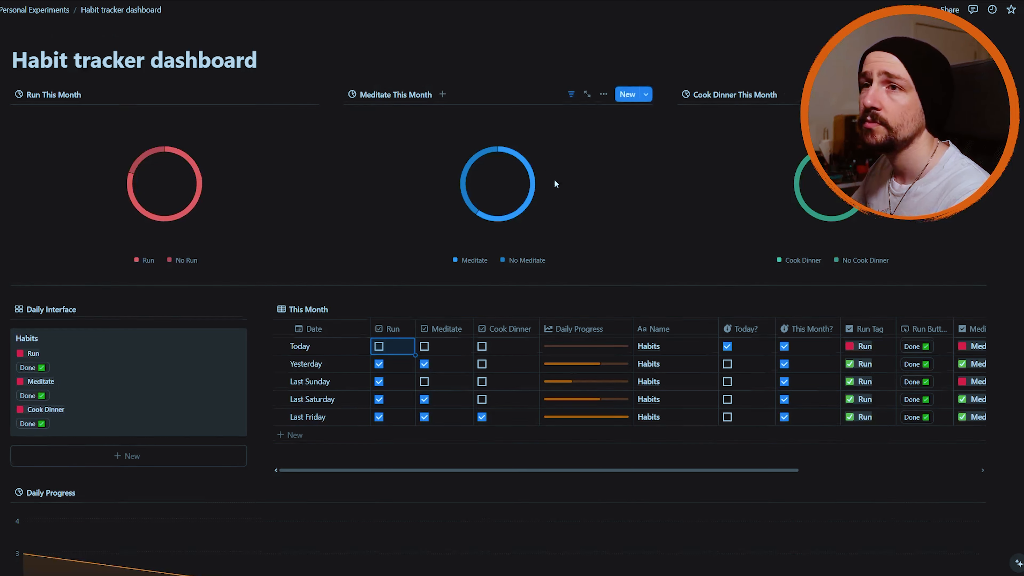
scroll(565, 190, "down", 4)
scroll(577, 198, "down", 1)
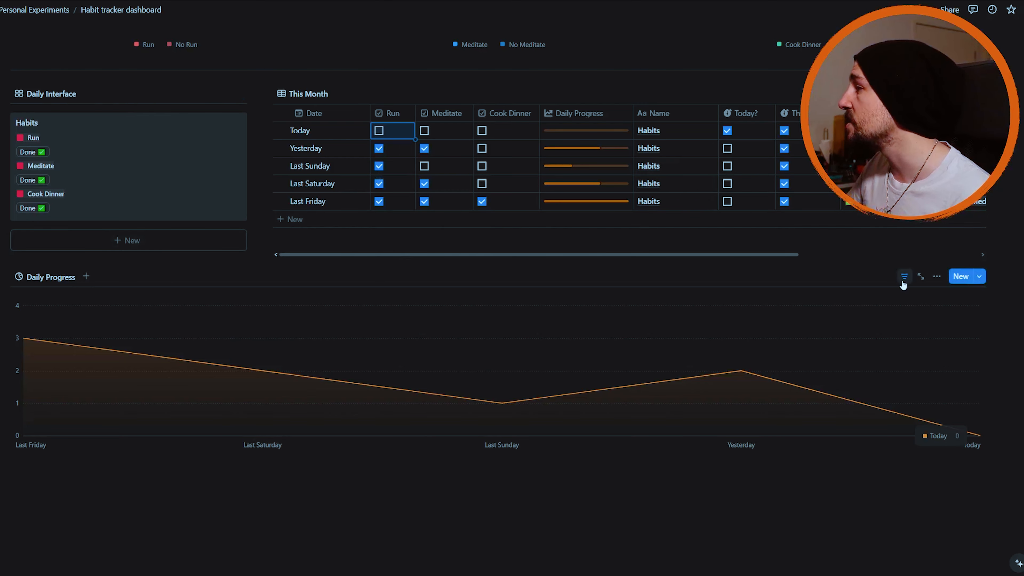
- Examine the Daily Progress chart's Today data point, its chart settings and the properties available for its Y axis
left_click(937, 279)
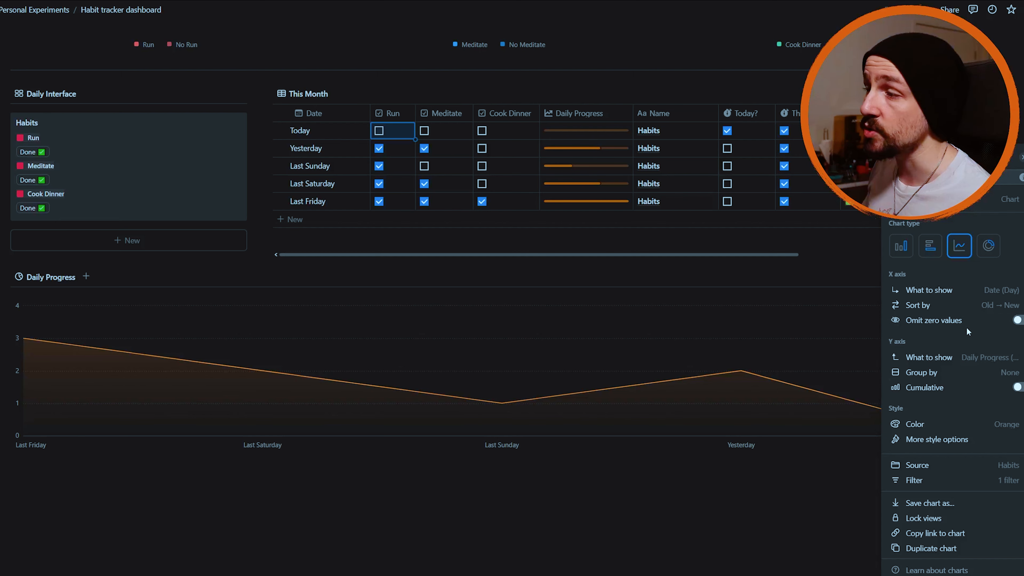
left_click(825, 271)
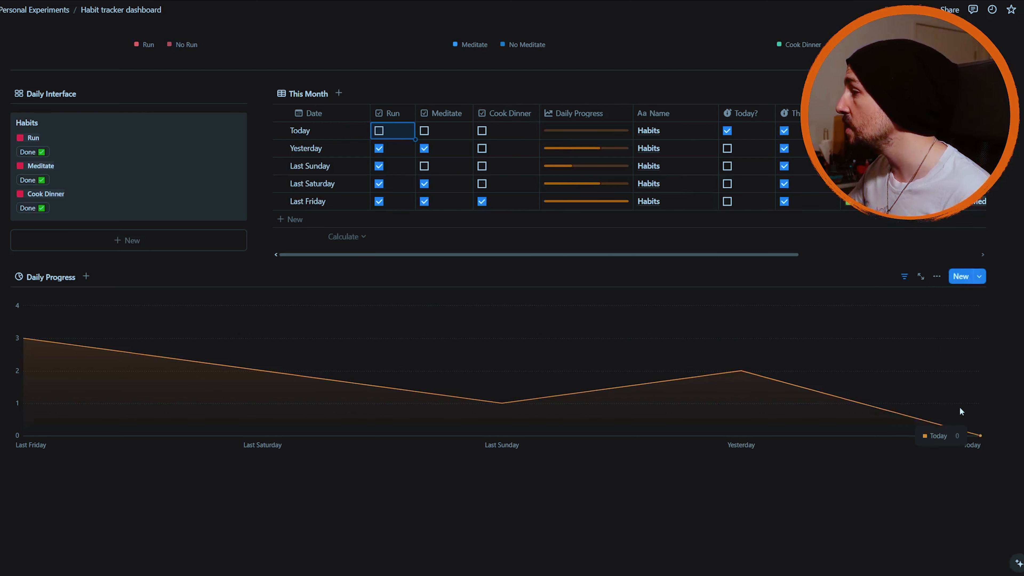
mouse_move(980, 437)
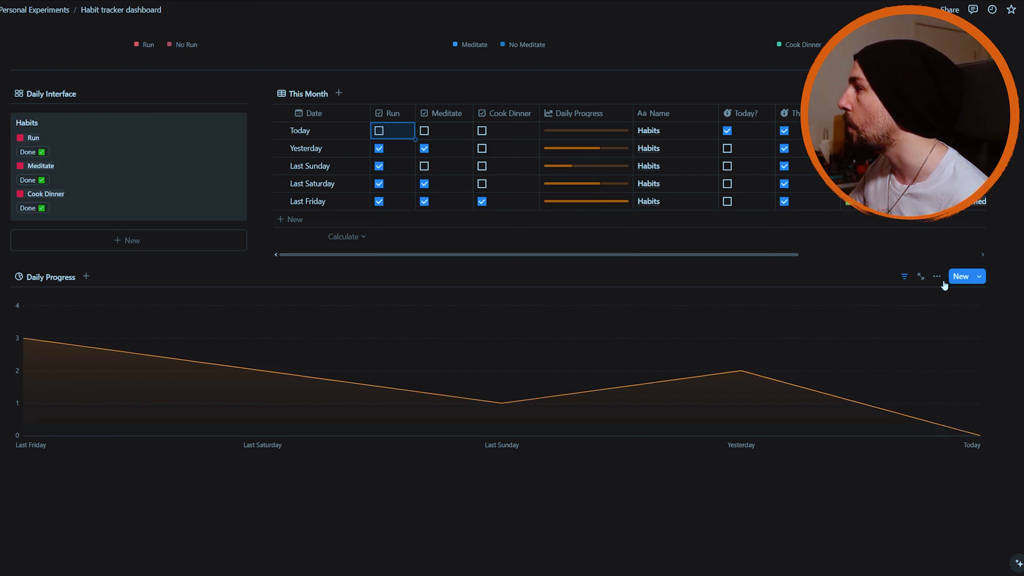
left_click(936, 276)
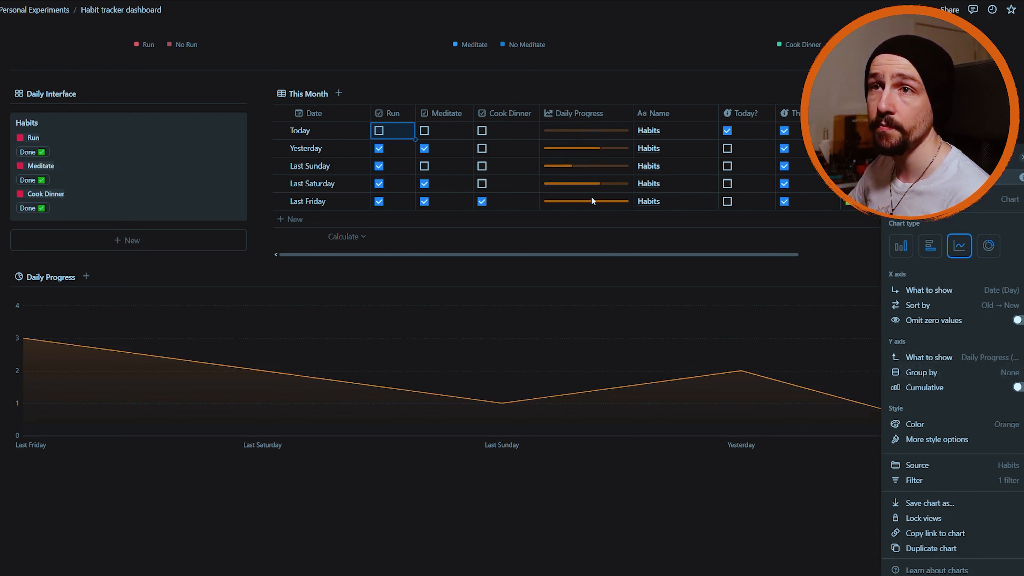
left_click(982, 356)
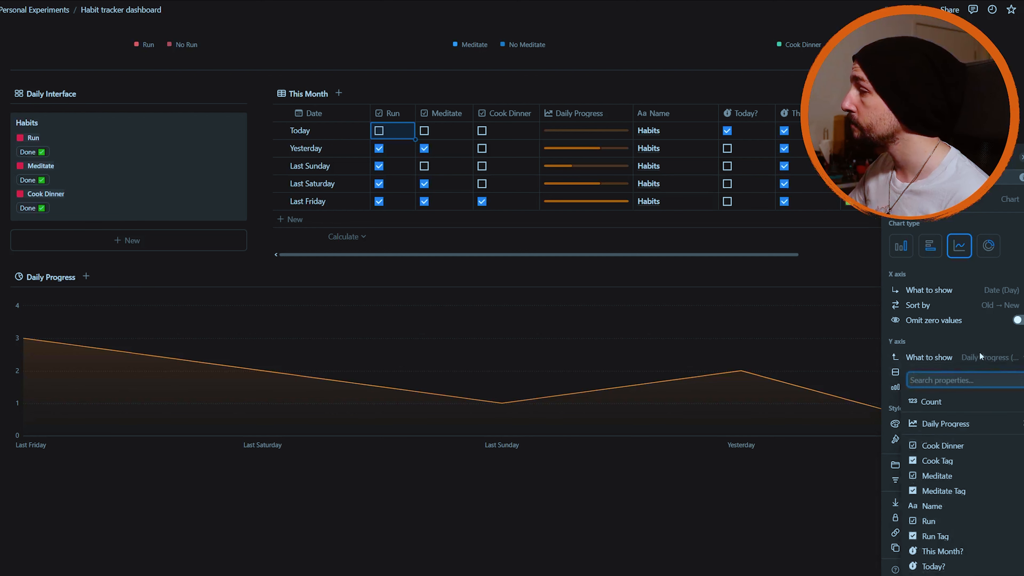
left_click(980, 355)
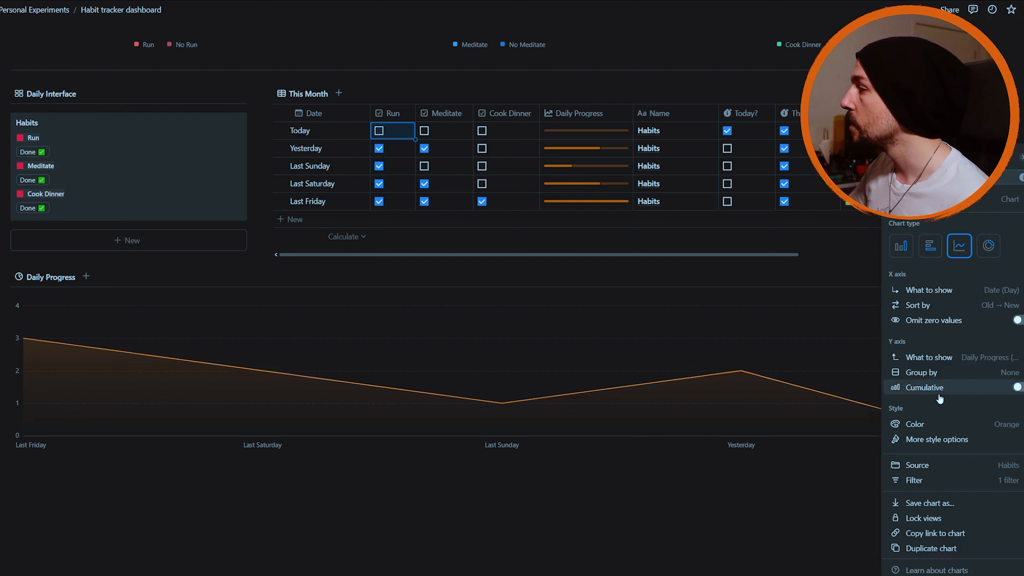
- Try the Daily Progress chart's Cumulative, Smooth line, Gradient area and Legend options, restoring each setting
left_click(1018, 387)
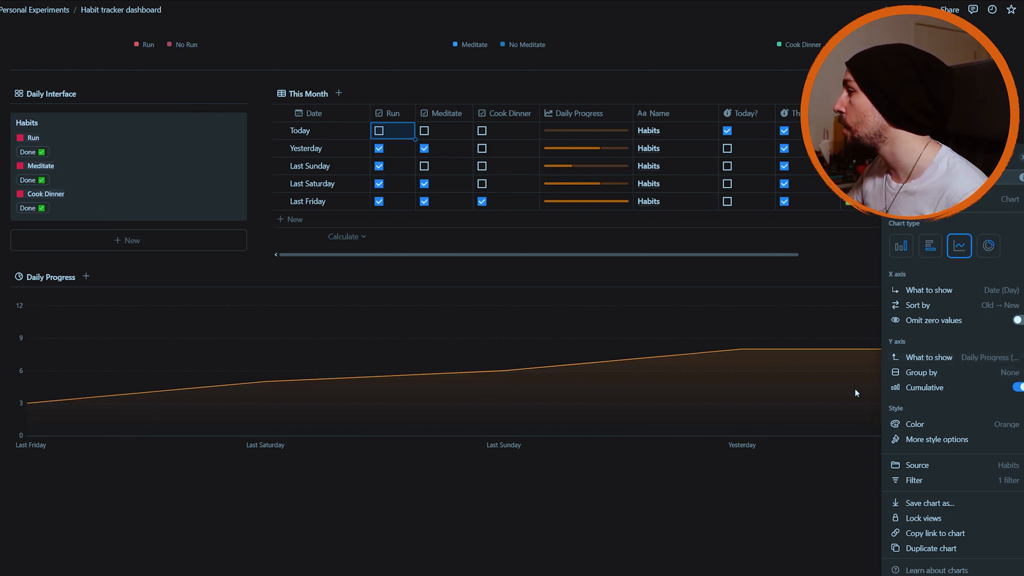
left_click(1018, 388)
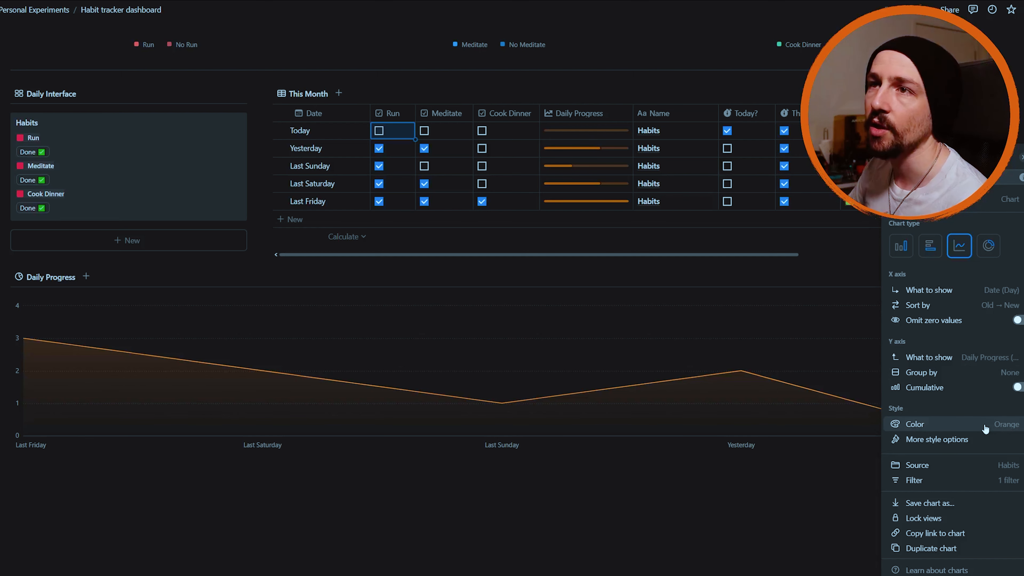
left_click(990, 444)
mouse_move(977, 461)
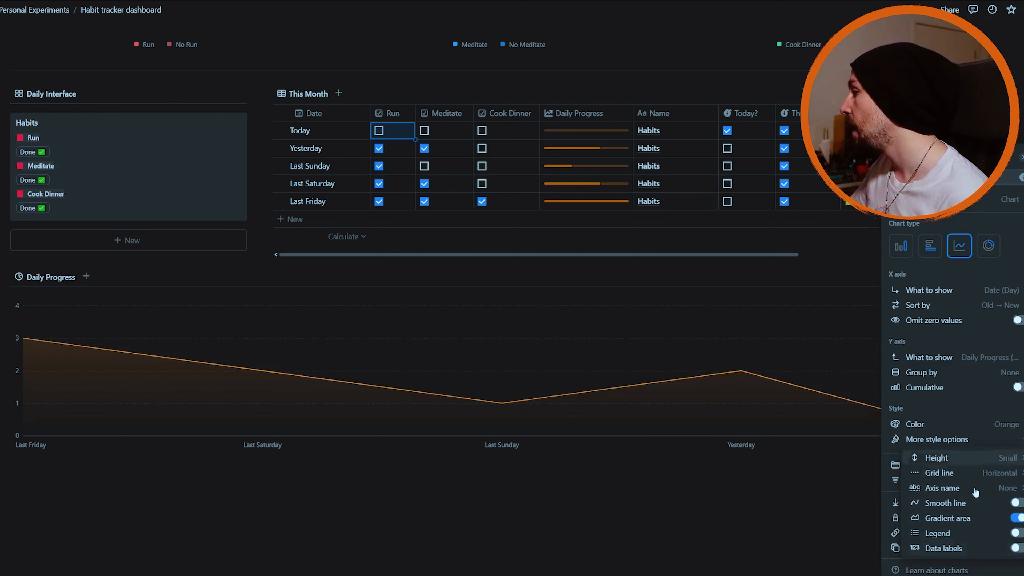
left_click(1017, 504)
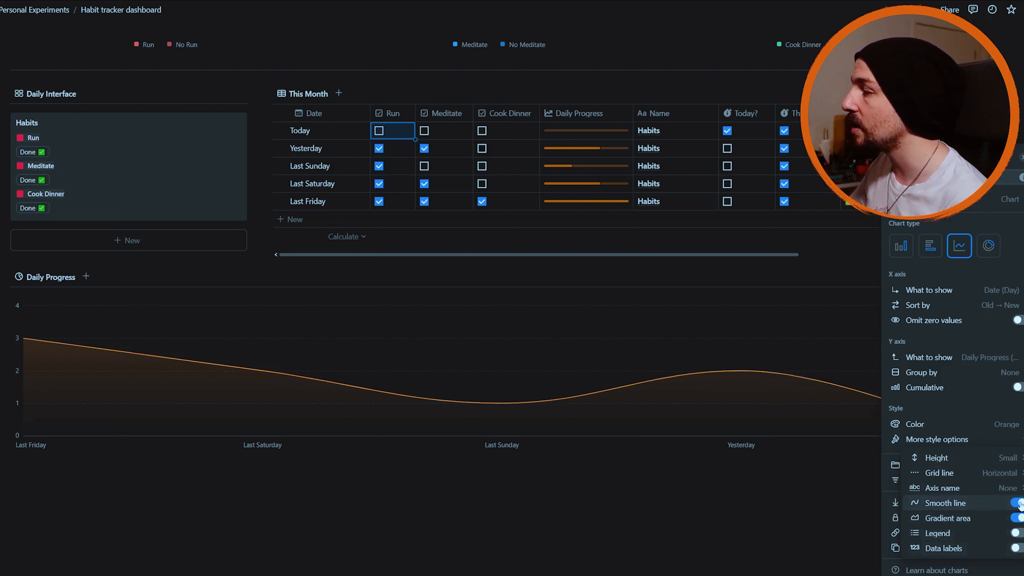
left_click(1018, 503)
left_click(1018, 519)
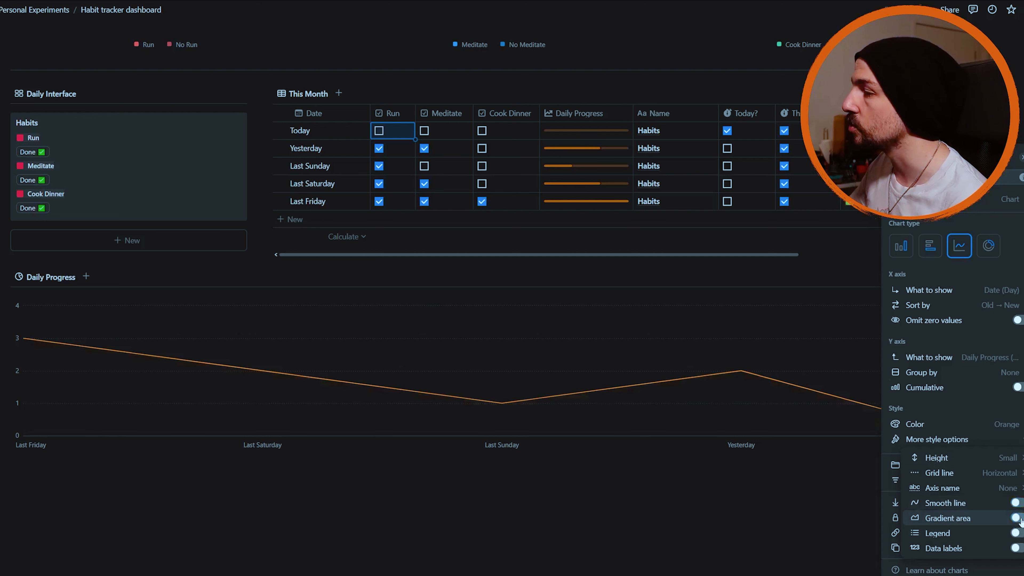
left_click(1017, 534)
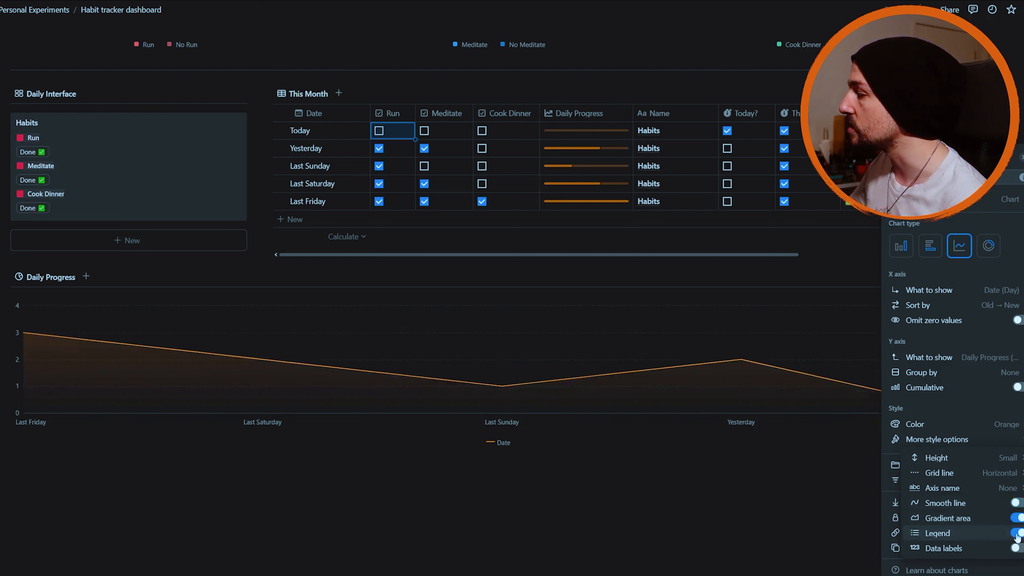
left_click(1017, 534)
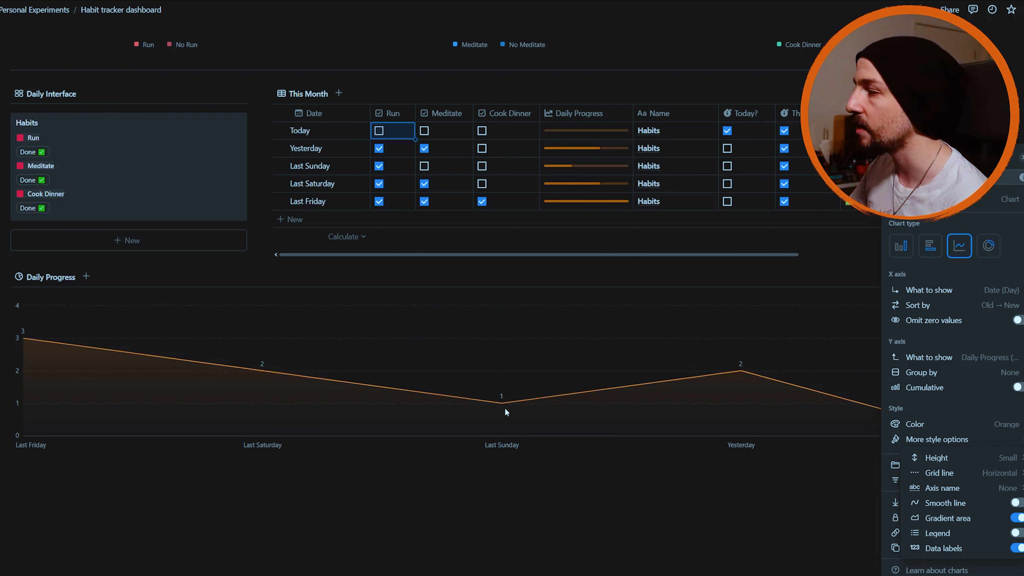
- Turn off the Daily Progress chart's data labels, check its filter, and close the chart settings
left_click(1017, 549)
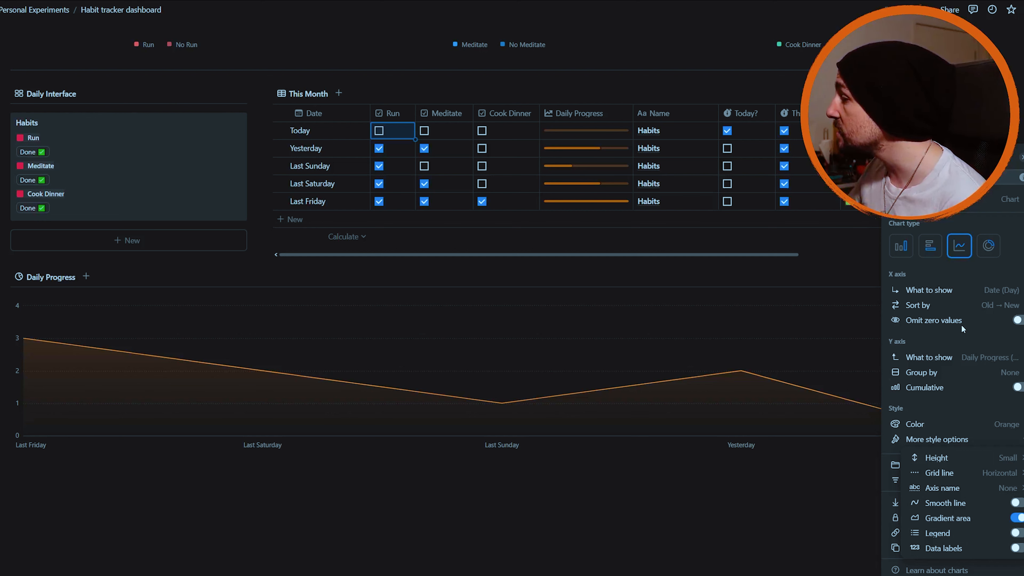
key("Escape")
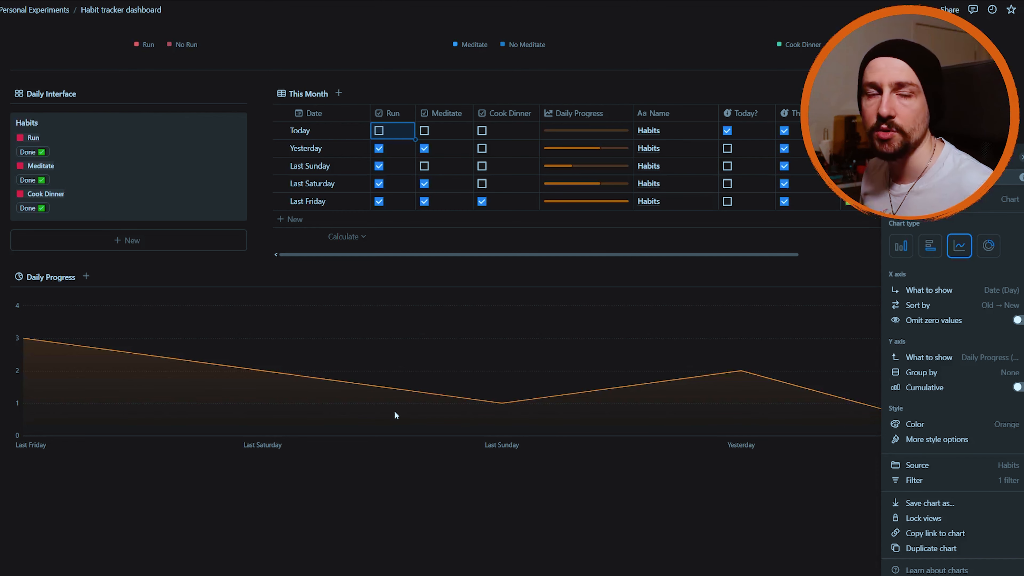
left_click(977, 485)
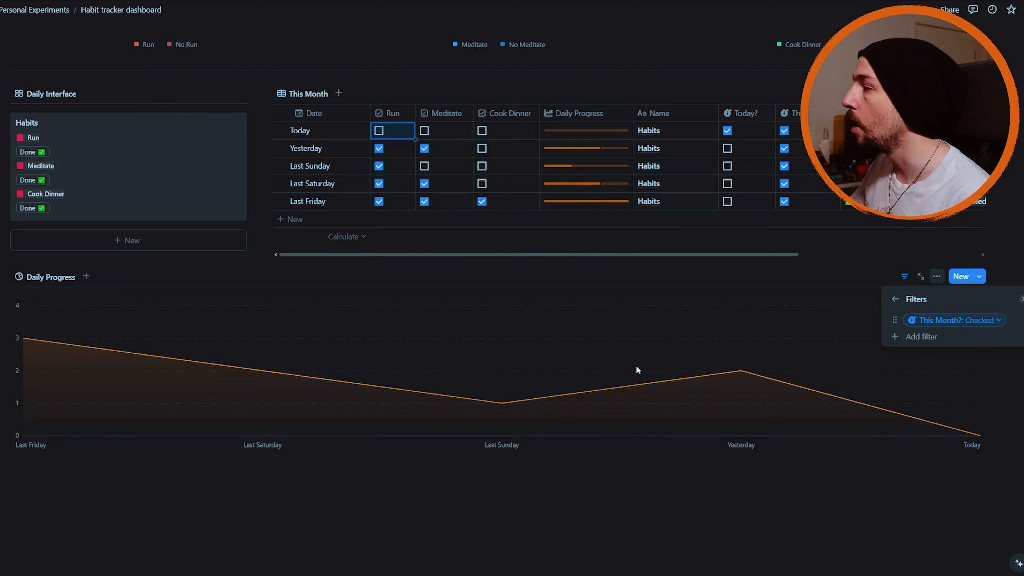
left_click(789, 492)
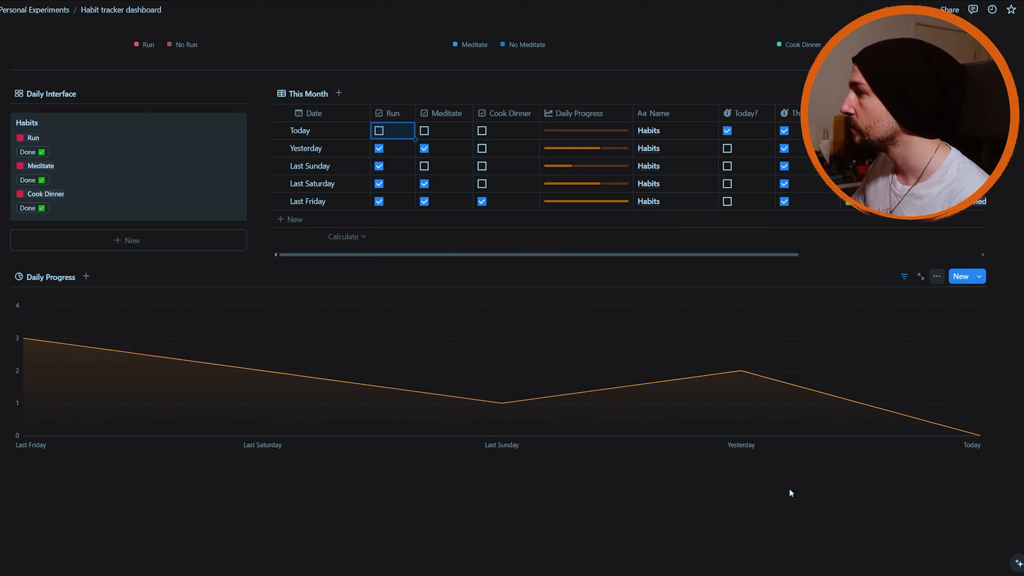
- Edit the This Month? property's formula so the Date format string reads "YYYYMM", save it, and close the property settings
scroll(563, 353, "up", 4)
scroll(514, 339, "down", 3)
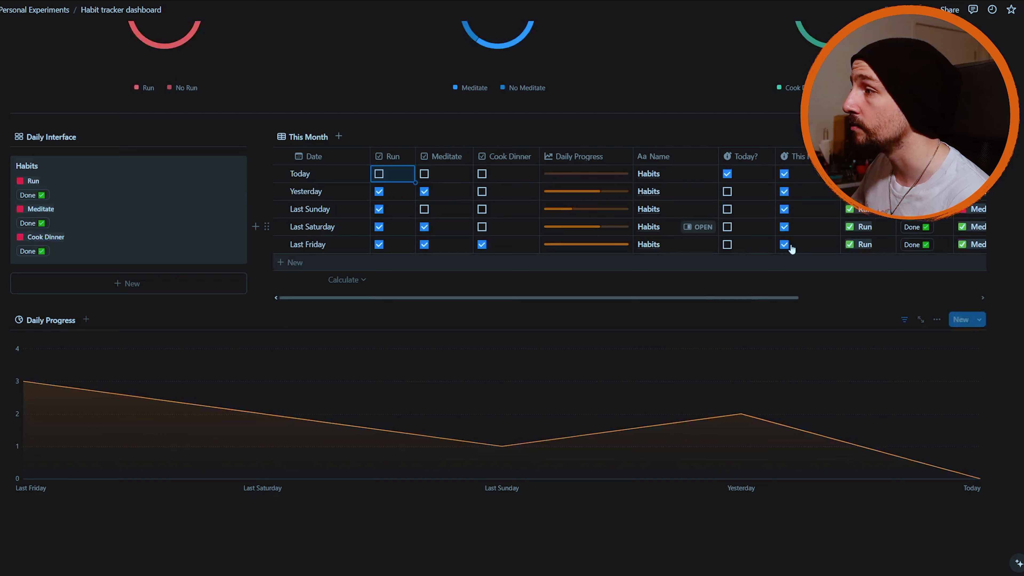
scroll(549, 167, "right", 6)
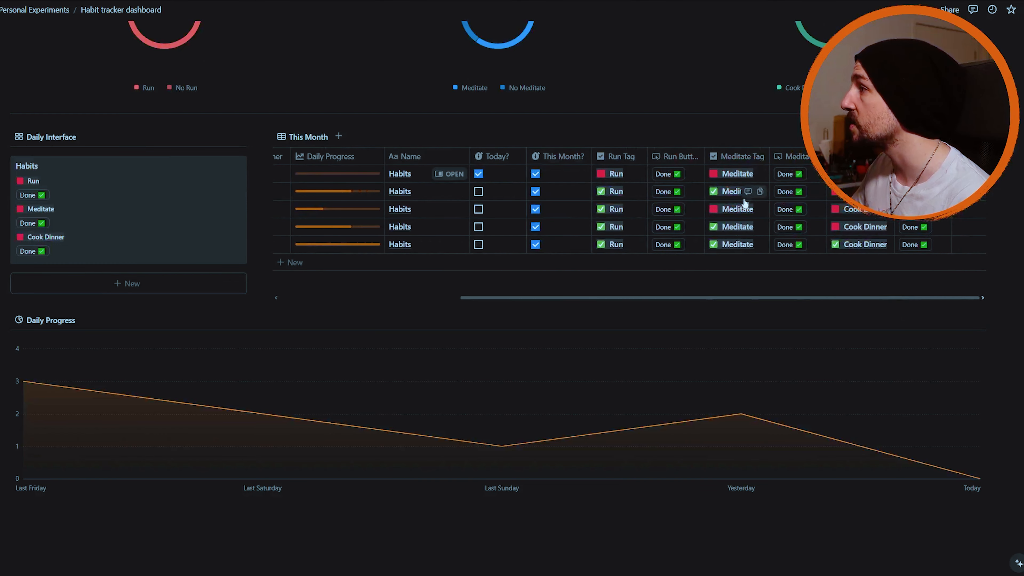
left_click(545, 158)
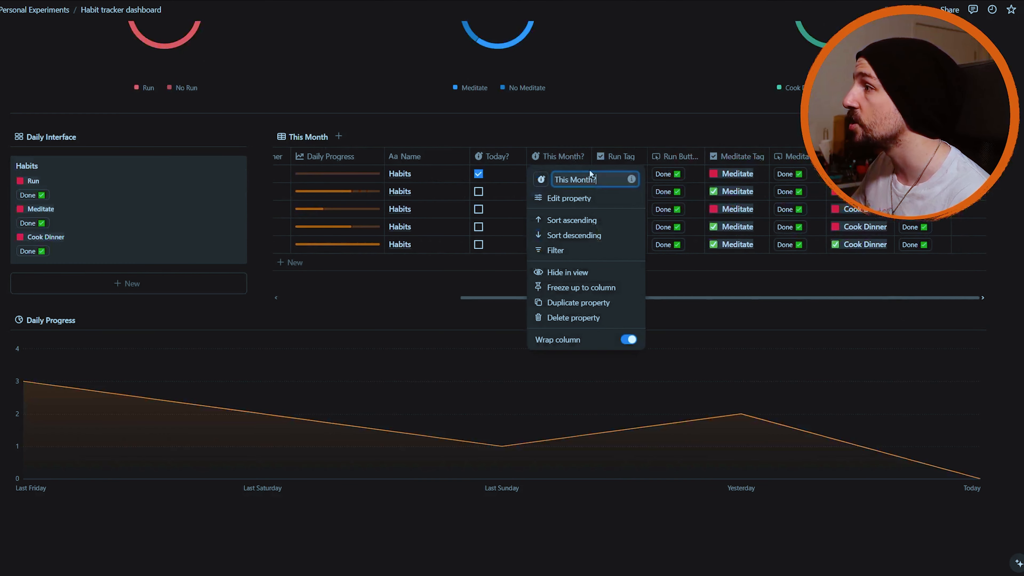
left_click(580, 200)
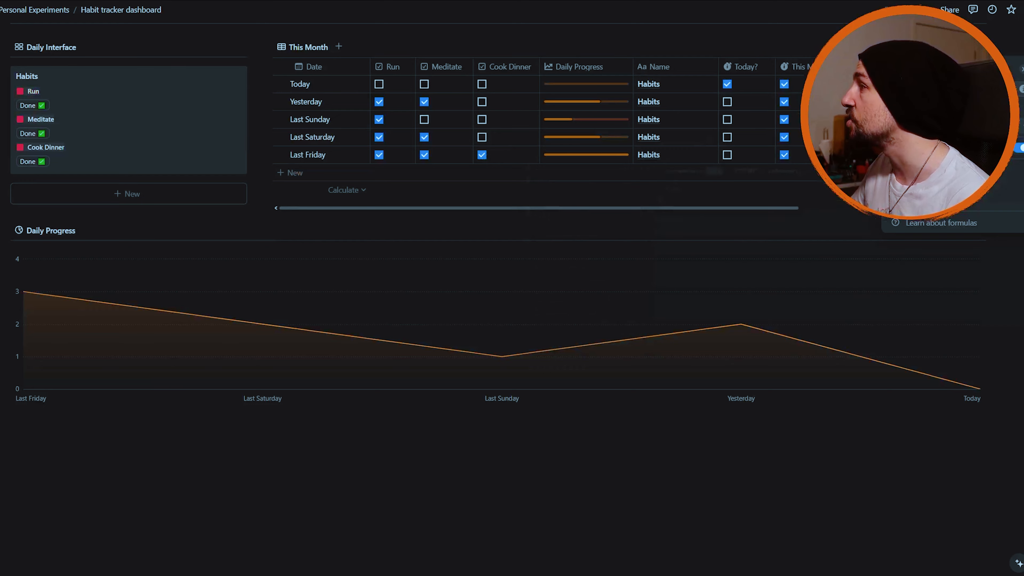
key("BackSpace")
key("BackSpace")
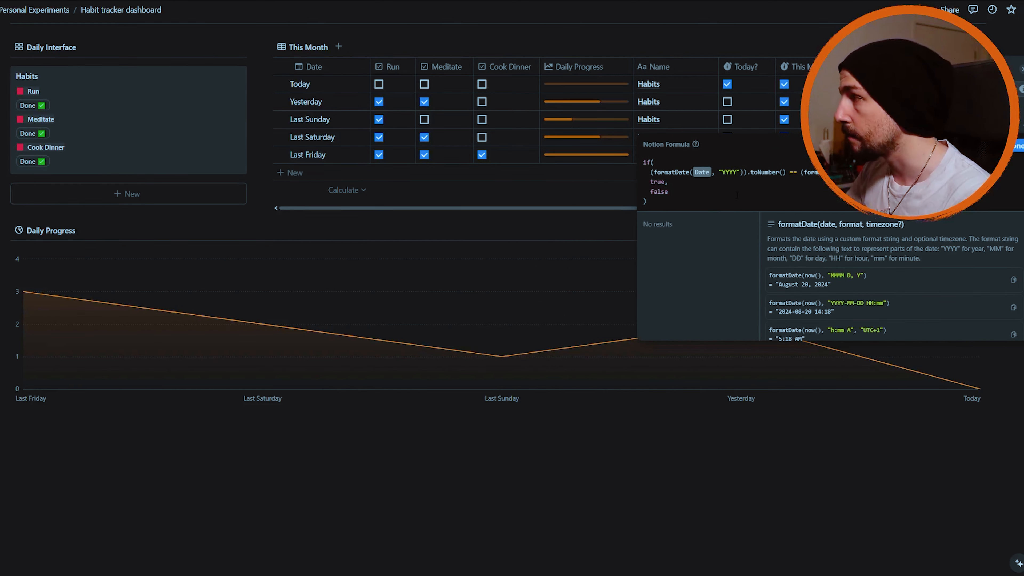
key("super+plus")
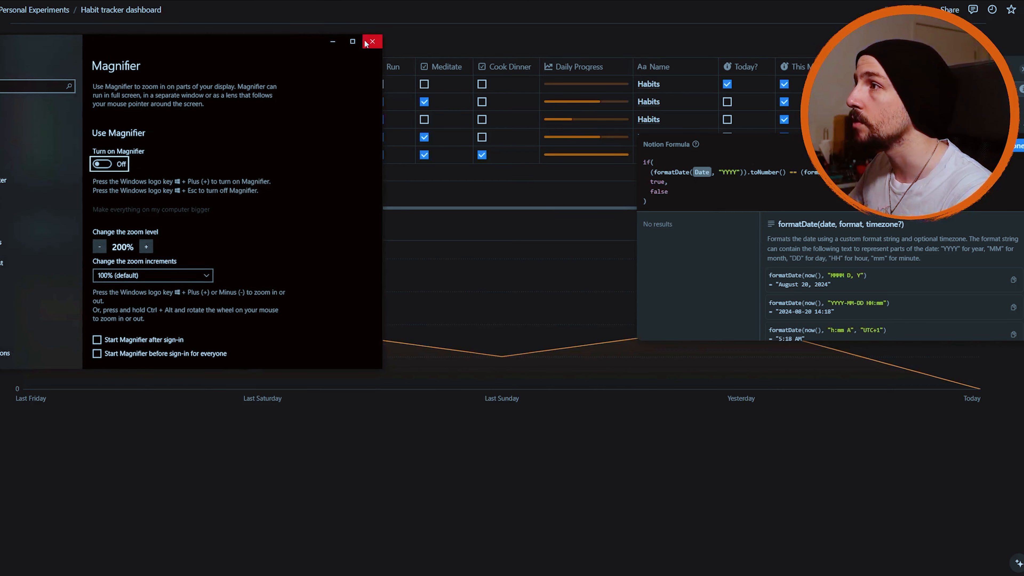
left_click(372, 41)
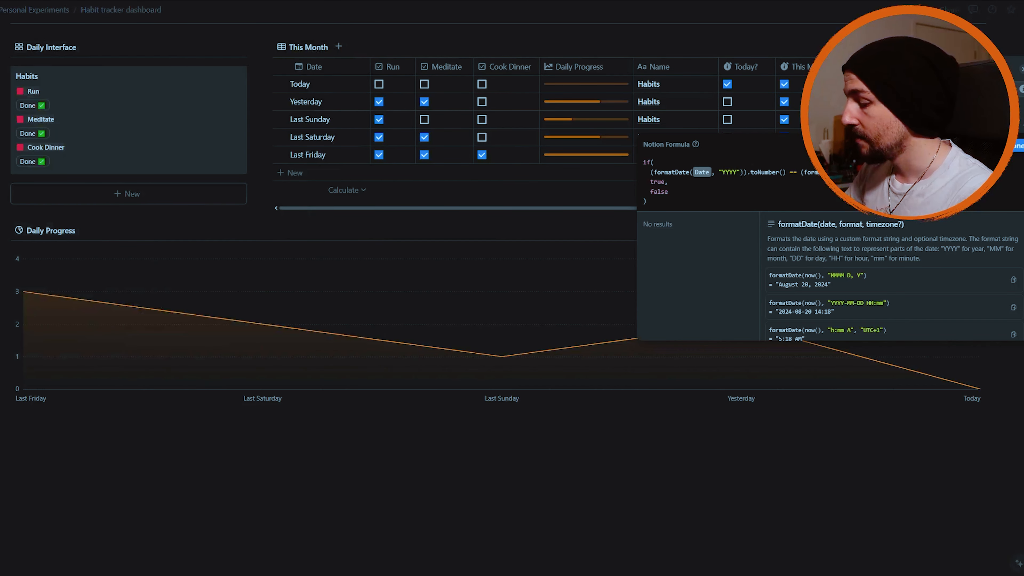
type("MM")
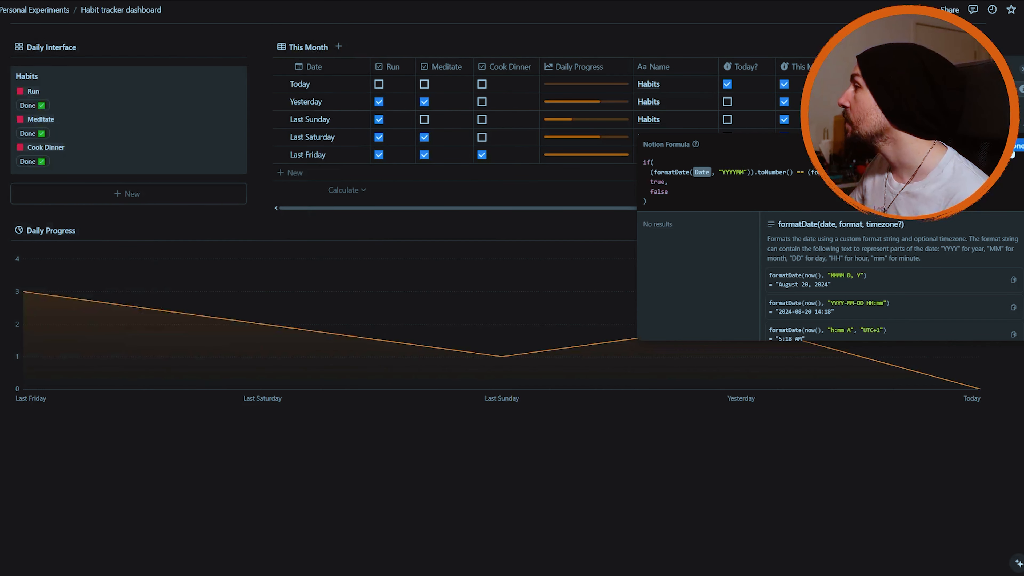
left_click(1013, 151)
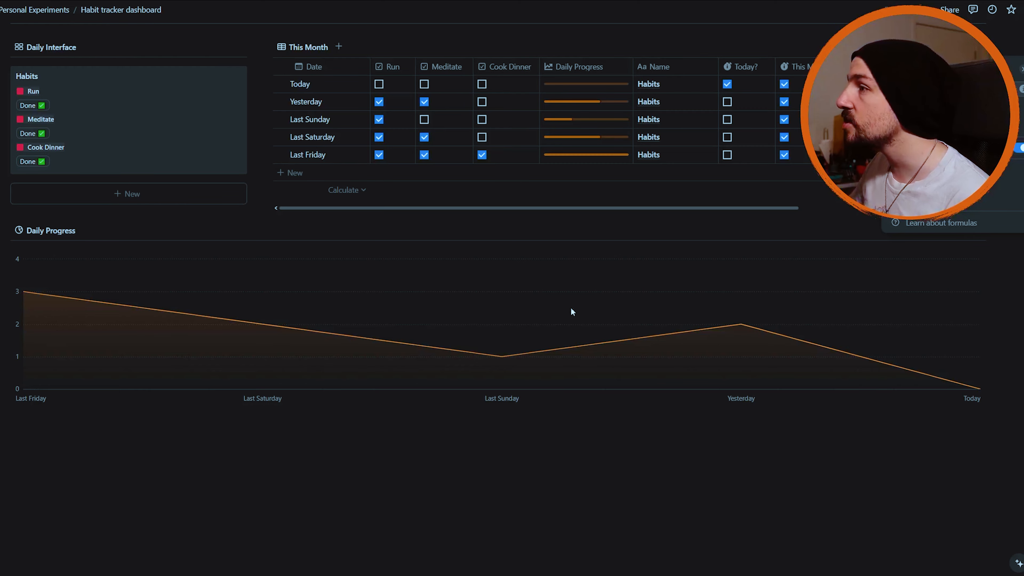
left_click(717, 477)
- Turn off full width for the Habit tracker dashboard page and close the page options
scroll(798, 386, "up", 7)
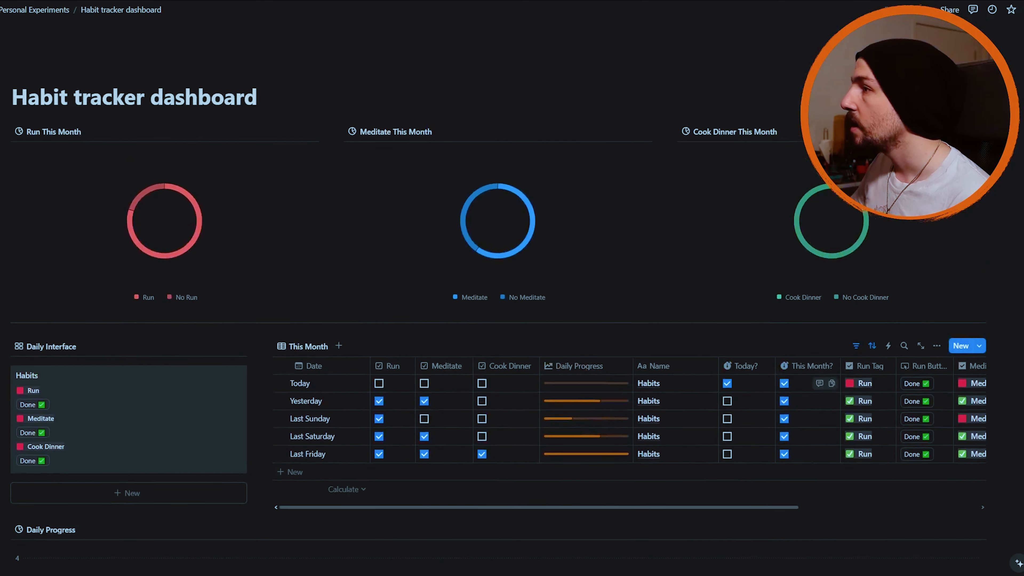
left_click(1019, 9)
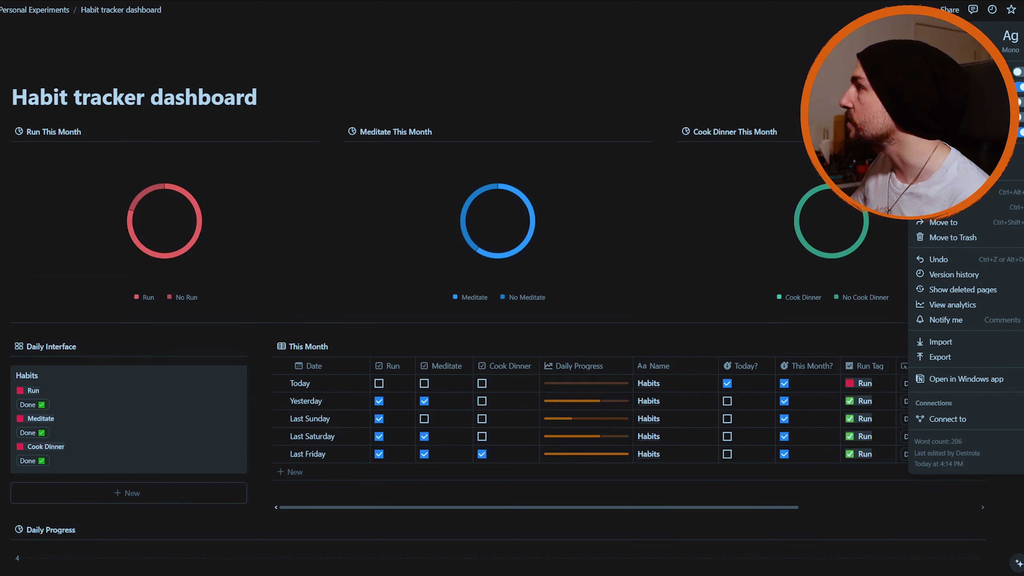
left_click(1020, 88)
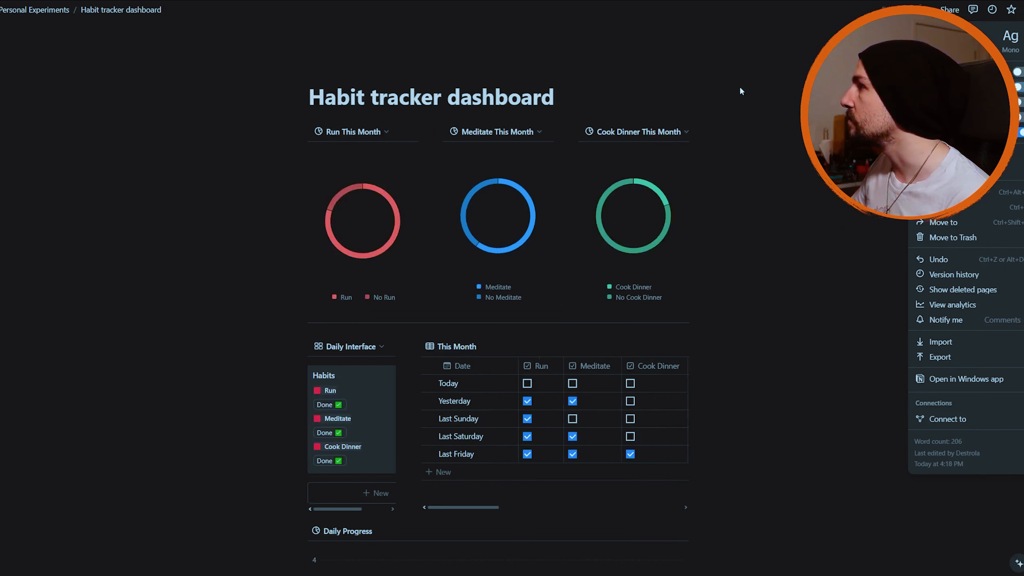
left_click(741, 86)
- Examine how the donut charts, daily interface, table and Daily Progress chart fit the narrower page at 100% zoom
scroll(741, 221, "down", 5)
scroll(741, 222, "up", 1)
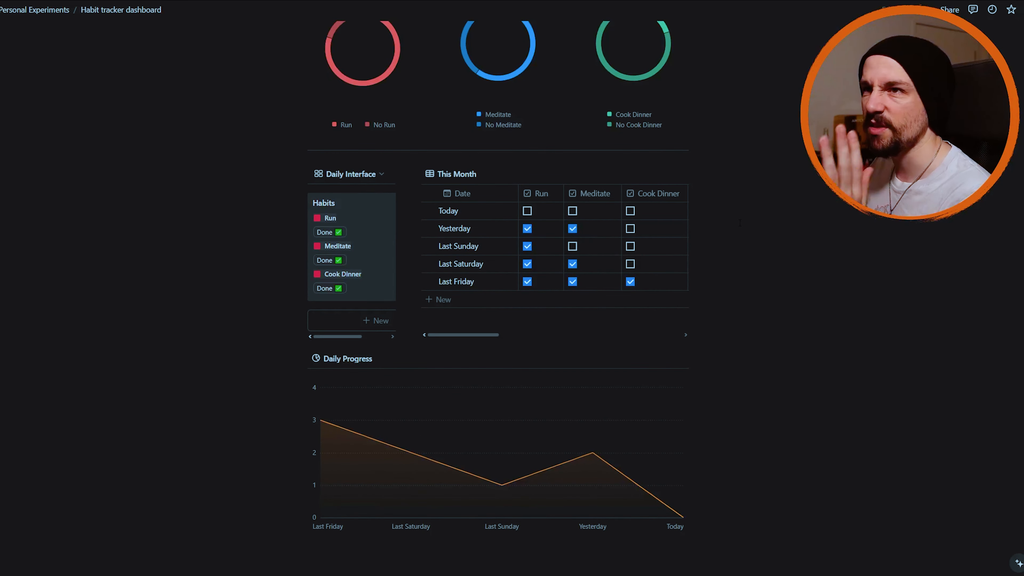
scroll(741, 223, "up", 5)
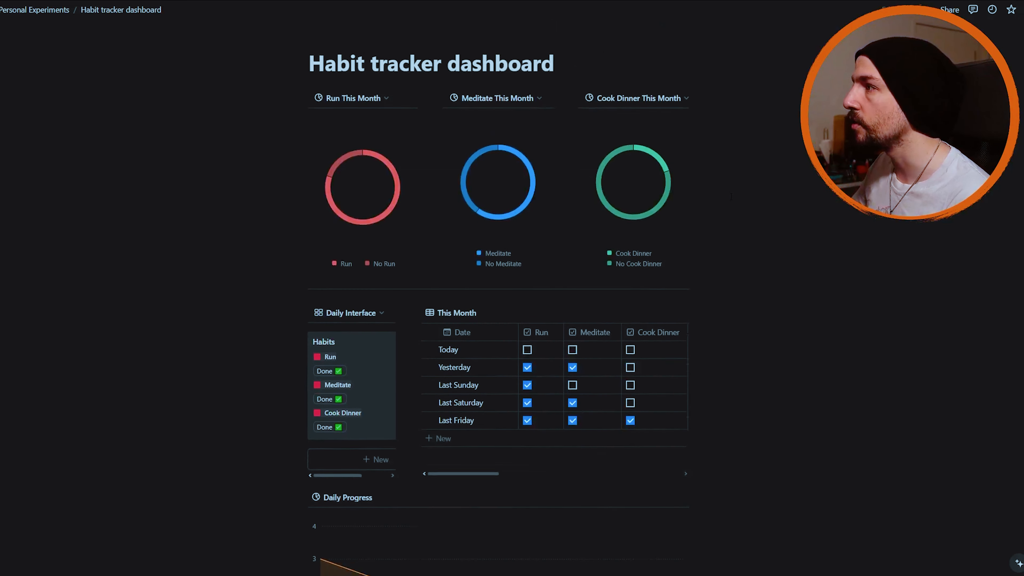
scroll(731, 197, "down", 3)
scroll(731, 197, "up", 1)
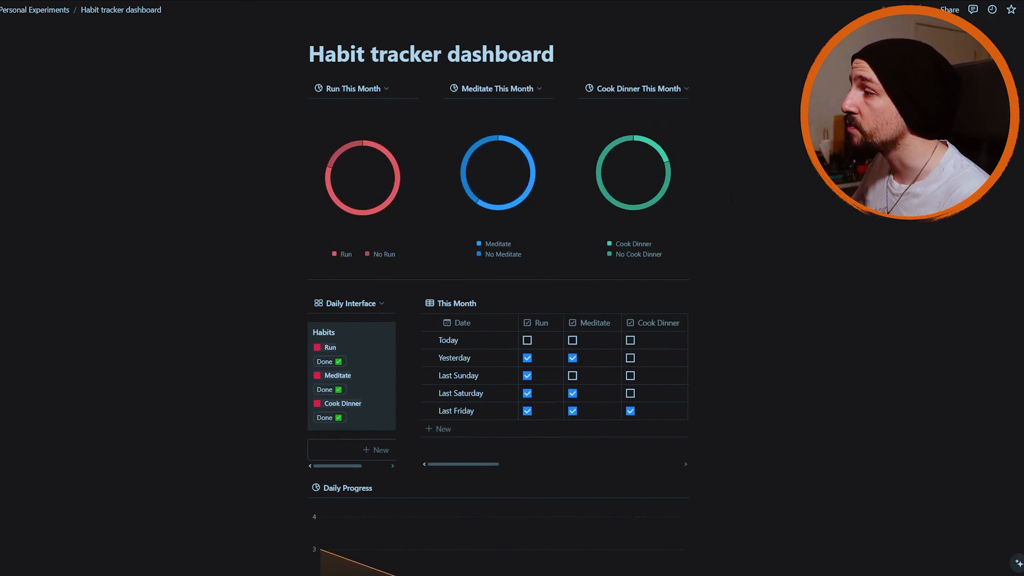
key("ctrl+minus")
key("ctrl+minus")
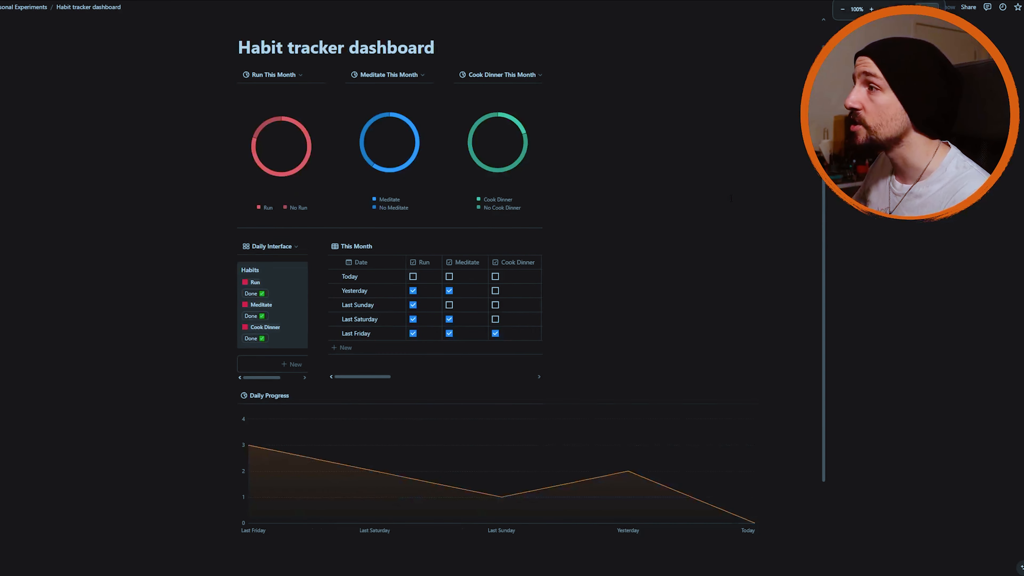